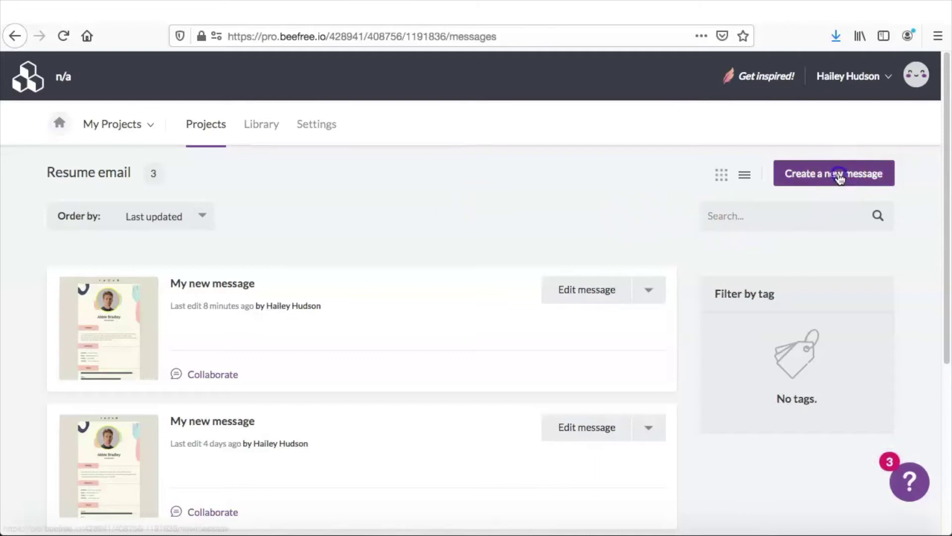
Start a new message and filter the template gallery by 'resume', browsing the nine results
{"action": "left_click", "coordinate": [840, 175]}
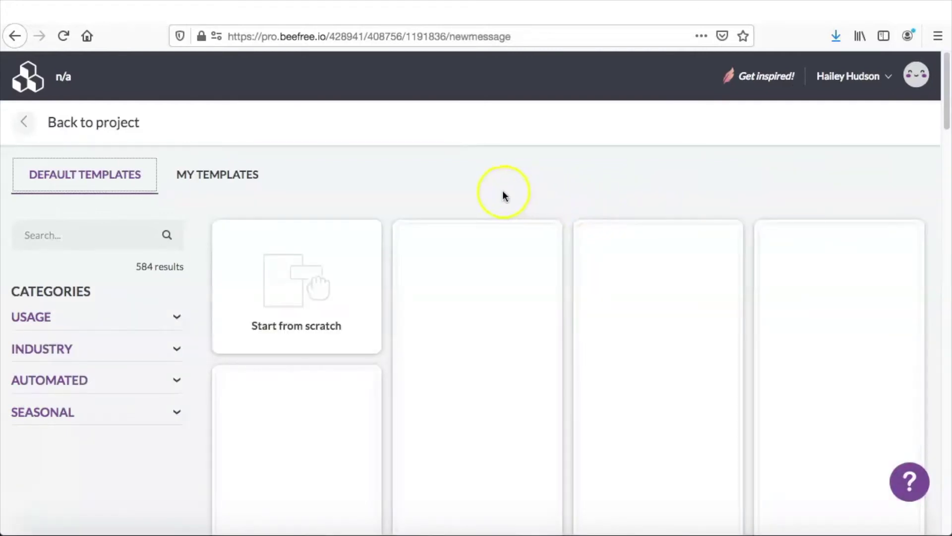
{"action": "left_click", "coordinate": [87, 238]}
{"action": "type", "text": "resume"}
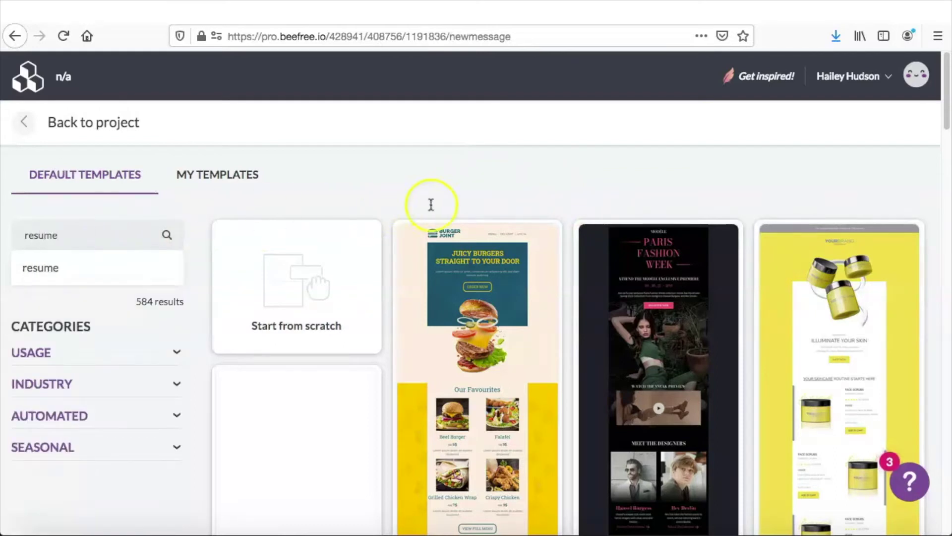
{"action": "key", "text": "Return"}
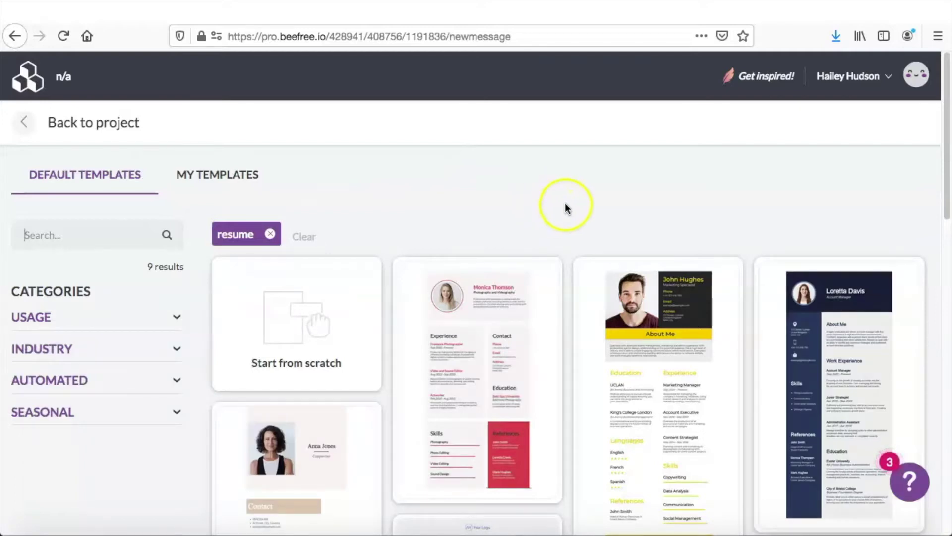
{"action": "scroll", "coordinate": [565, 204], "scroll_direction": "down", "scroll_amount": 3}
{"action": "scroll", "coordinate": [565, 193], "scroll_direction": "down", "scroll_amount": 1}
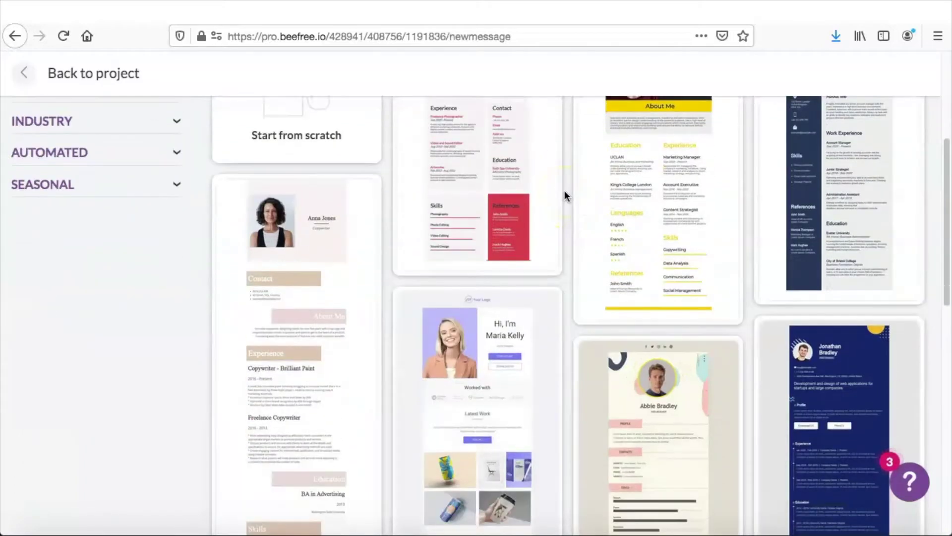
{"action": "scroll", "coordinate": [565, 192], "scroll_direction": "down", "scroll_amount": 2}
{"action": "scroll", "coordinate": [564, 195], "scroll_direction": "down", "scroll_amount": 1}
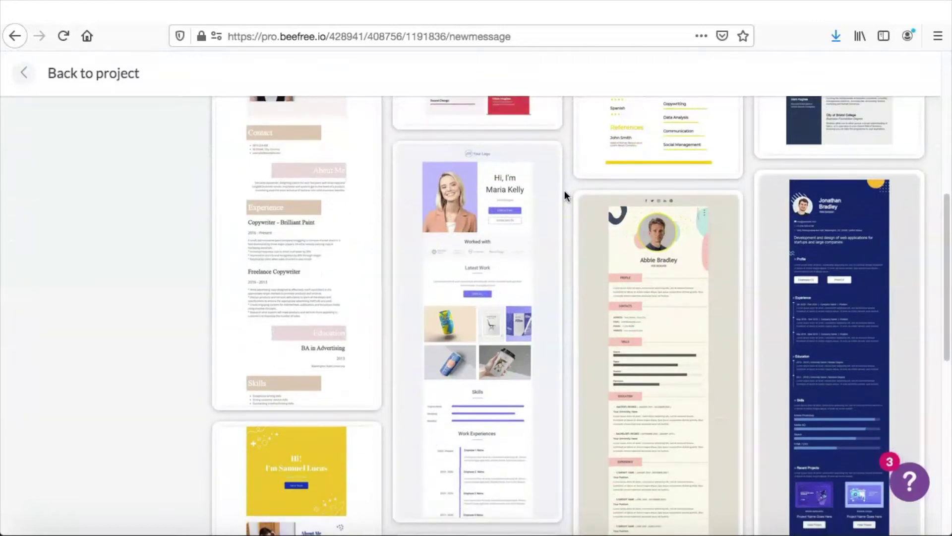
{"action": "scroll", "coordinate": [564, 191], "scroll_direction": "down", "scroll_amount": 1}
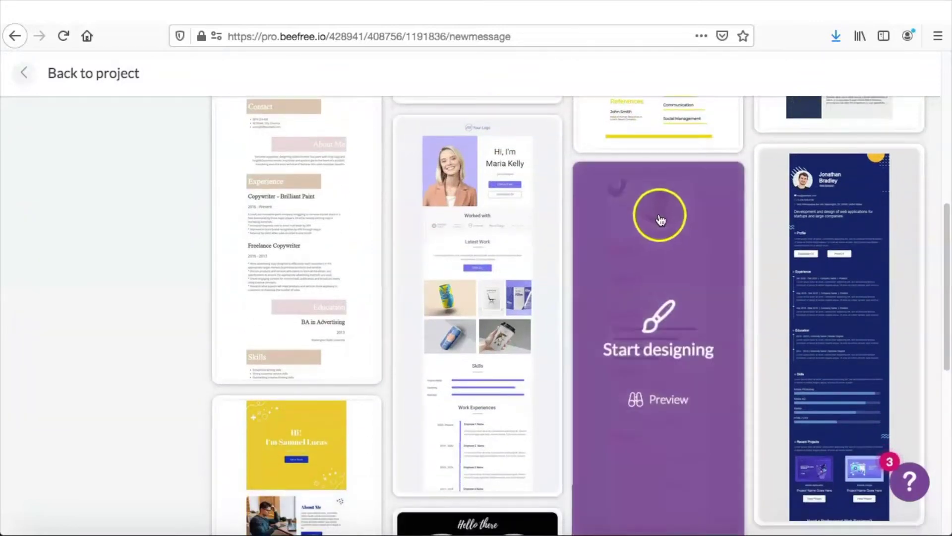
Open the Abbie Bradley Web Designer template and scroll through its sections and back up
{"action": "left_click", "coordinate": [665, 261]}
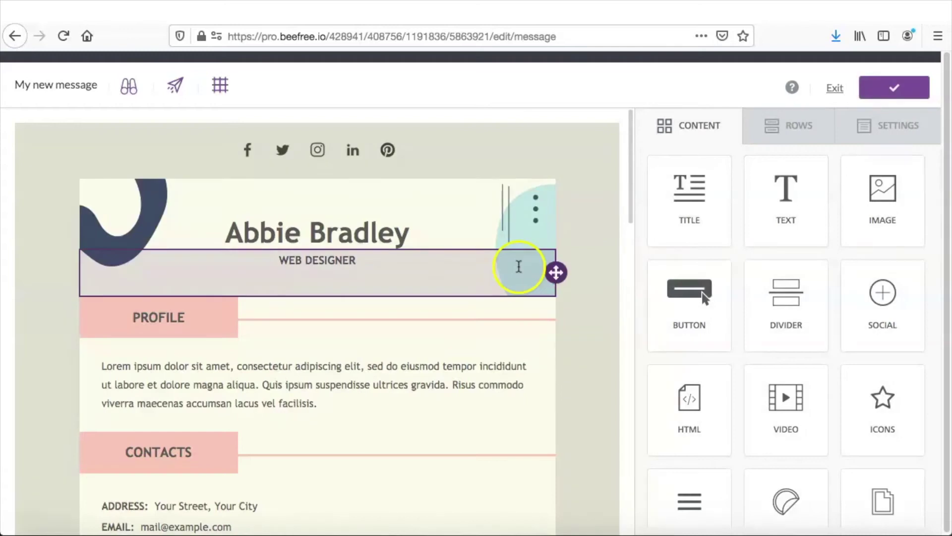
{"action": "scroll", "coordinate": [579, 243], "scroll_direction": "down", "scroll_amount": 6}
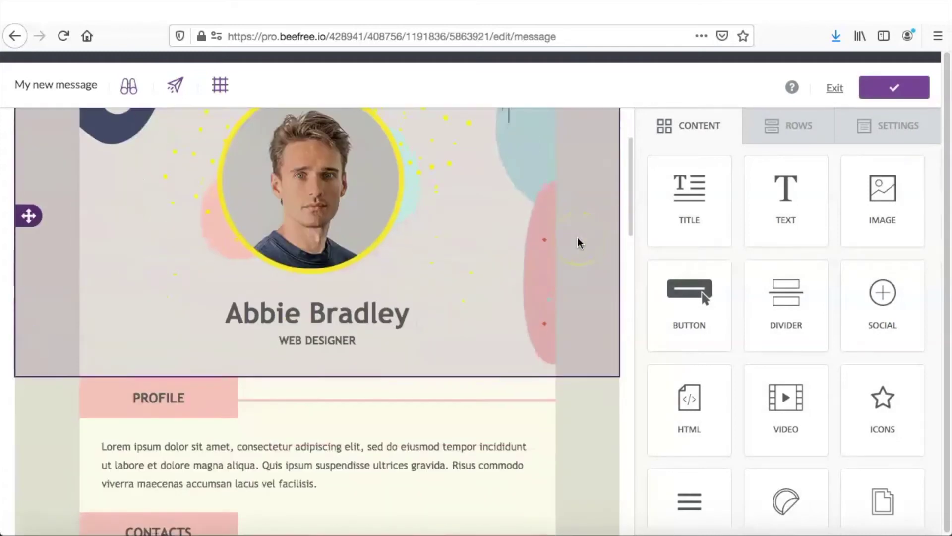
{"action": "scroll", "coordinate": [582, 239], "scroll_direction": "down", "scroll_amount": 1}
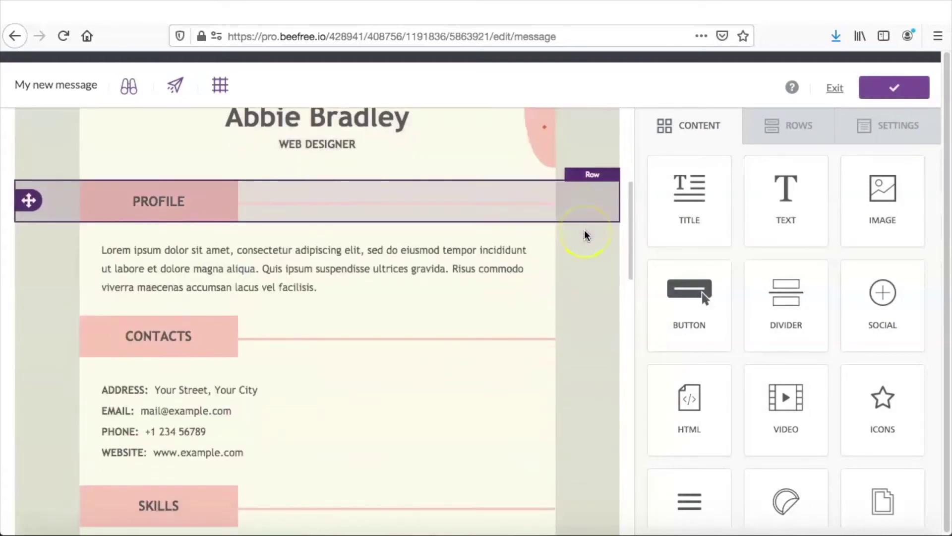
{"action": "scroll", "coordinate": [585, 235], "scroll_direction": "down", "scroll_amount": 4}
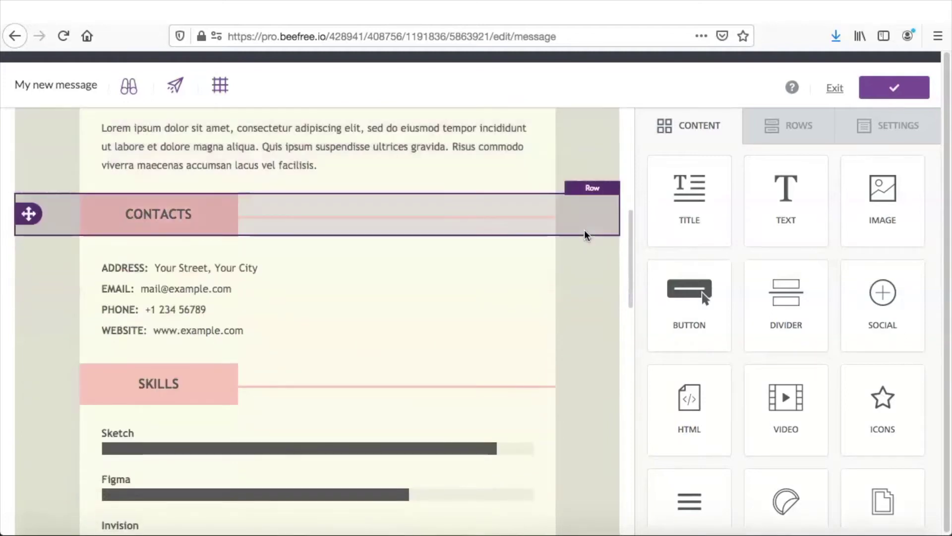
{"action": "scroll", "coordinate": [585, 236], "scroll_direction": "down", "scroll_amount": 1}
{"action": "scroll", "coordinate": [585, 235], "scroll_direction": "down", "scroll_amount": 6}
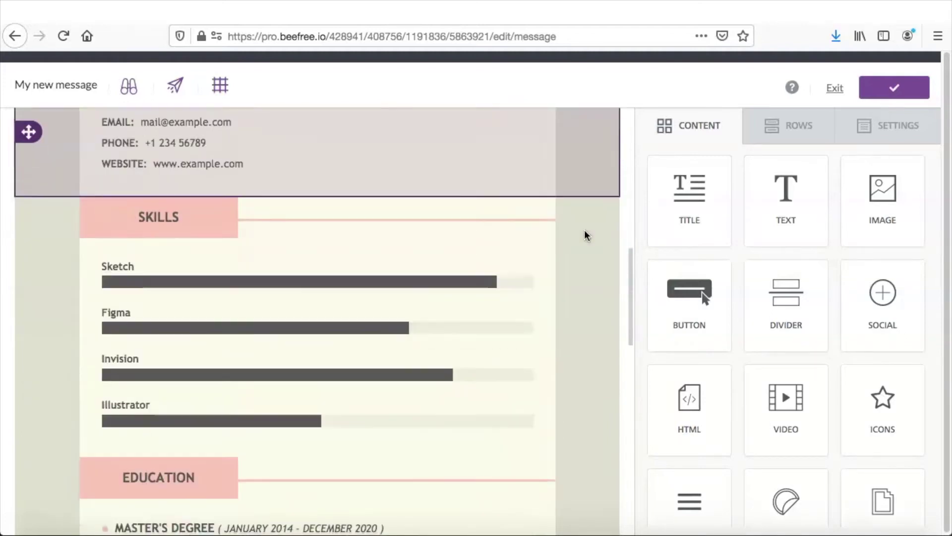
{"action": "scroll", "coordinate": [585, 235], "scroll_direction": "down", "scroll_amount": 4}
{"action": "scroll", "coordinate": [585, 235], "scroll_direction": "down", "scroll_amount": 5}
{"action": "scroll", "coordinate": [585, 235], "scroll_direction": "down", "scroll_amount": 2}
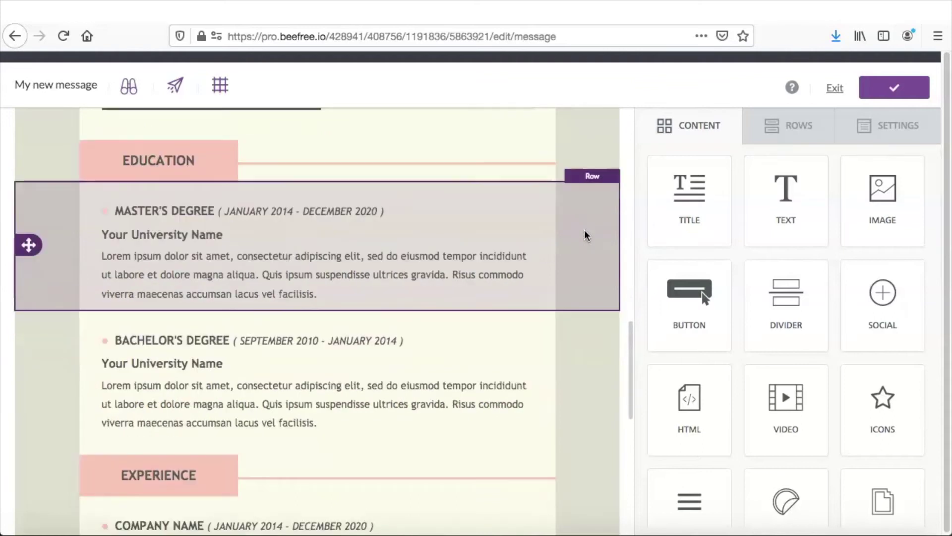
{"action": "scroll", "coordinate": [585, 236], "scroll_direction": "down", "scroll_amount": 4}
{"action": "scroll", "coordinate": [585, 235], "scroll_direction": "down", "scroll_amount": 1}
{"action": "scroll", "coordinate": [585, 235], "scroll_direction": "down", "scroll_amount": 2}
{"action": "scroll", "coordinate": [585, 235], "scroll_direction": "down", "scroll_amount": 1}
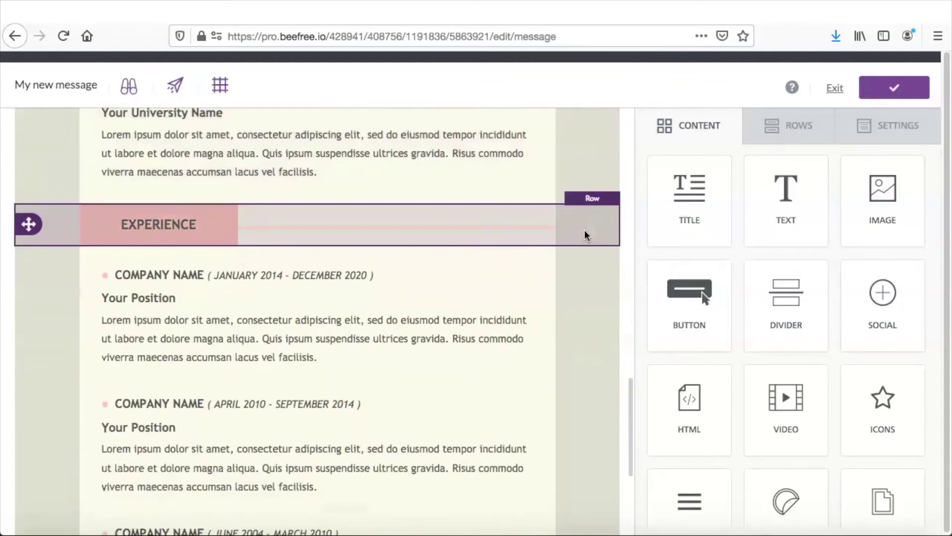
{"action": "scroll", "coordinate": [585, 236], "scroll_direction": "down", "scroll_amount": 1}
{"action": "scroll", "coordinate": [585, 235], "scroll_direction": "down", "scroll_amount": 1}
{"action": "scroll", "coordinate": [585, 235], "scroll_direction": "down", "scroll_amount": 1}
{"action": "scroll", "coordinate": [585, 235], "scroll_direction": "down", "scroll_amount": 6}
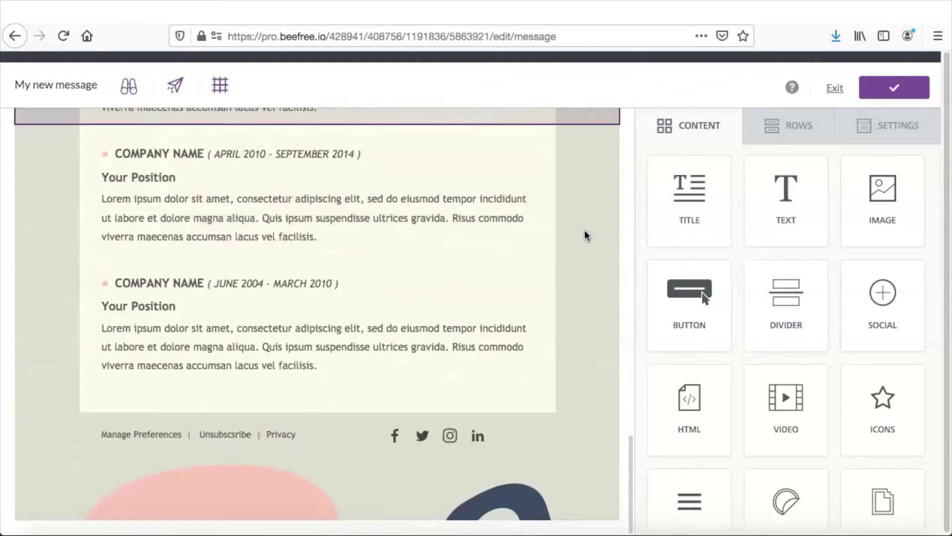
{"action": "scroll", "coordinate": [585, 235], "scroll_direction": "up", "scroll_amount": 3}
{"action": "scroll", "coordinate": [585, 235], "scroll_direction": "up", "scroll_amount": 10}
{"action": "scroll", "coordinate": [586, 235], "scroll_direction": "up", "scroll_amount": 15}
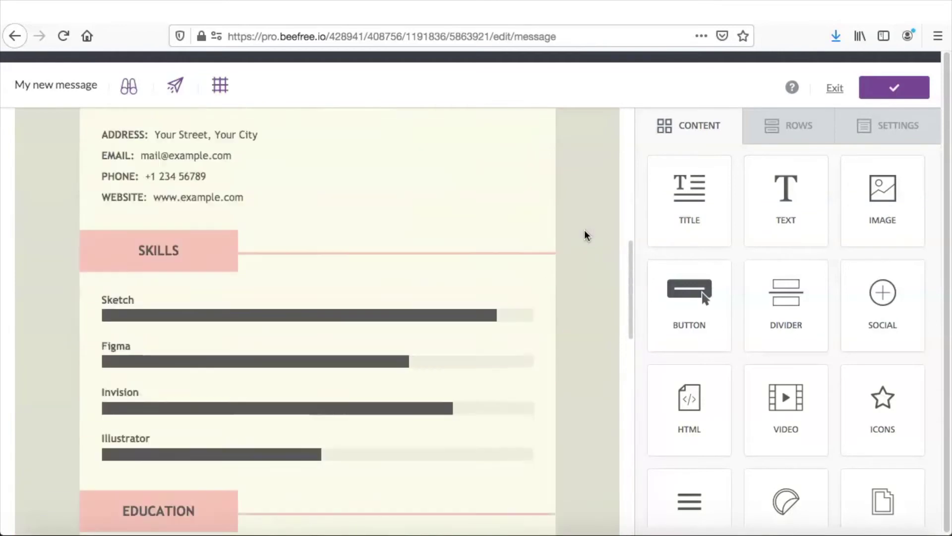
{"action": "scroll", "coordinate": [585, 235], "scroll_direction": "up", "scroll_amount": 15}
{"action": "scroll", "coordinate": [585, 235], "scroll_direction": "up", "scroll_amount": 2}
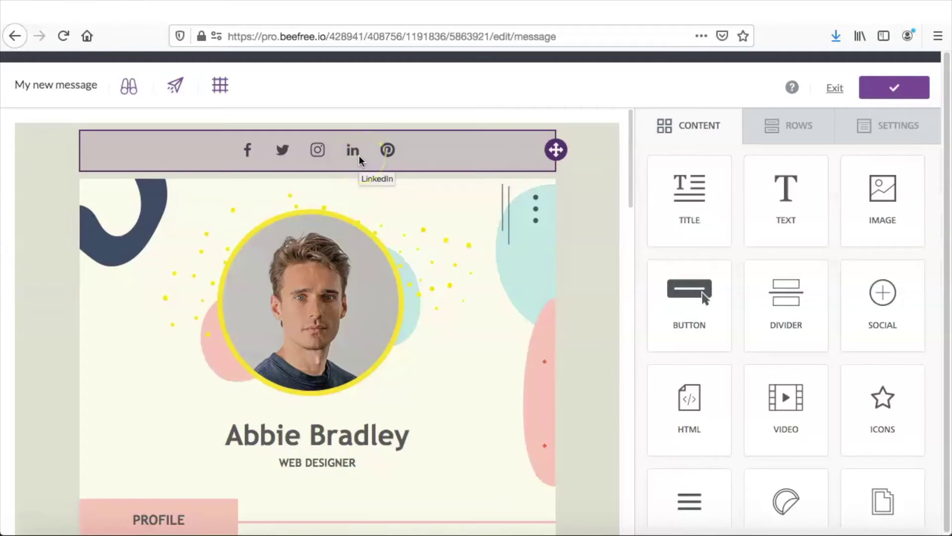
Set the LinkedIn social icon's Url to the copied LinkedIn profile address
{"action": "left_click", "coordinate": [360, 160]}
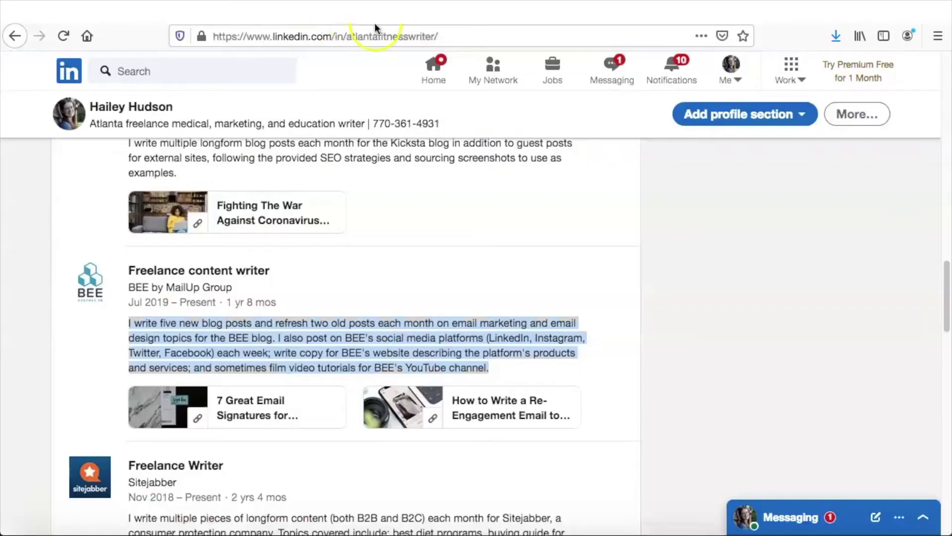
{"action": "left_click", "coordinate": [458, 35]}
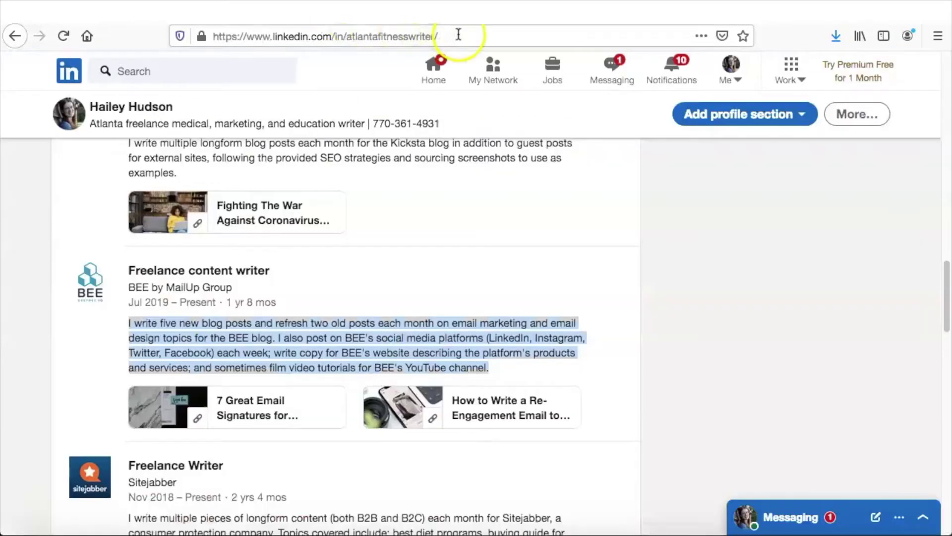
{"action": "left_click", "coordinate": [459, 35]}
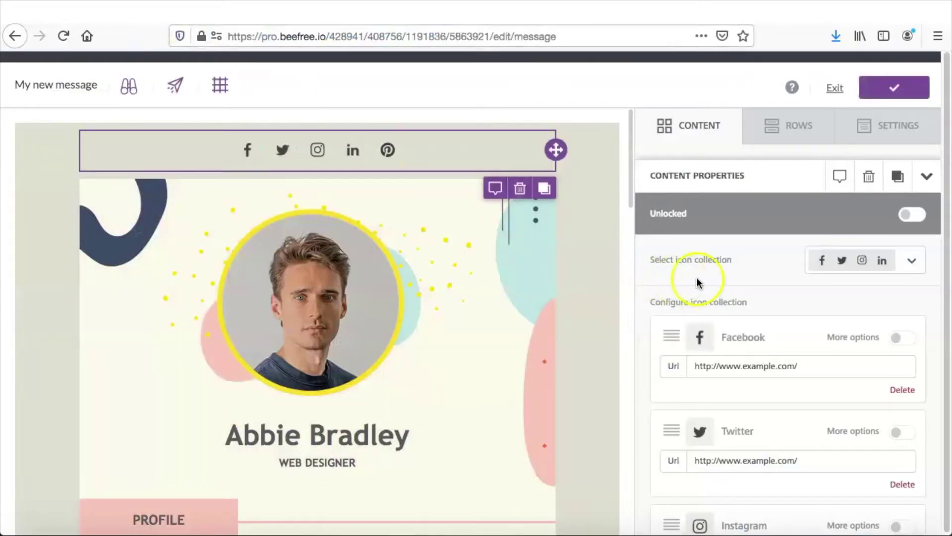
{"action": "scroll", "coordinate": [802, 272], "scroll_direction": "down", "scroll_amount": 5}
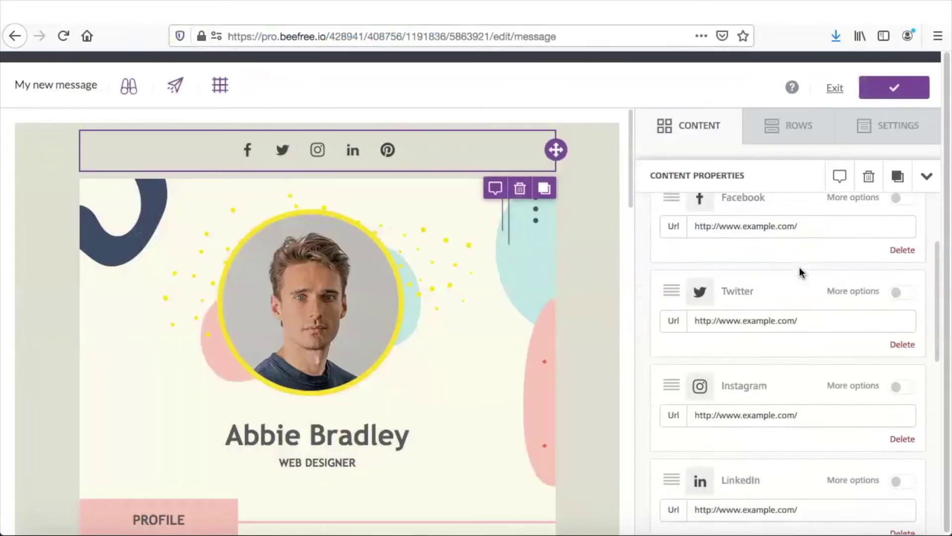
{"action": "scroll", "coordinate": [801, 271], "scroll_direction": "down", "scroll_amount": 2}
{"action": "left_click_drag", "start_coordinate": [803, 325], "coordinate": [682, 322]}
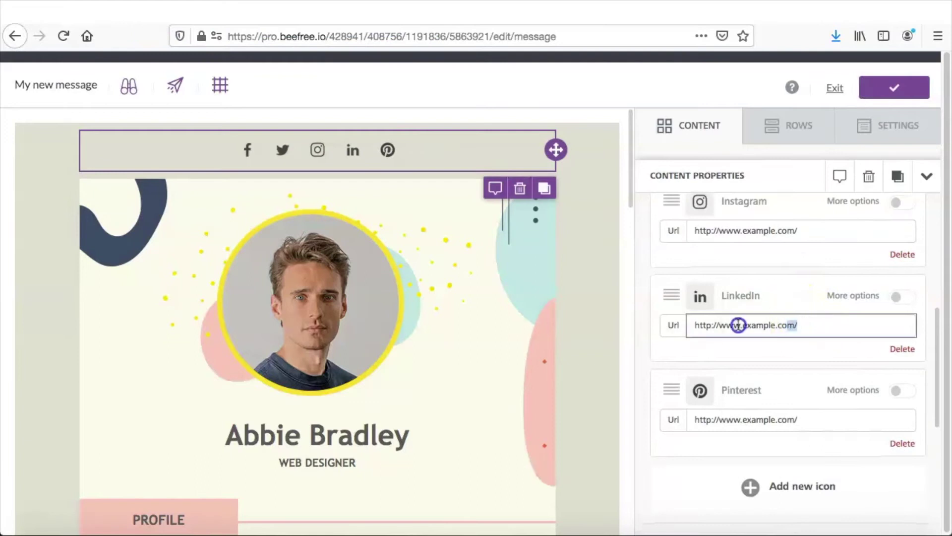
{"action": "key", "text": "ctrl+v"}
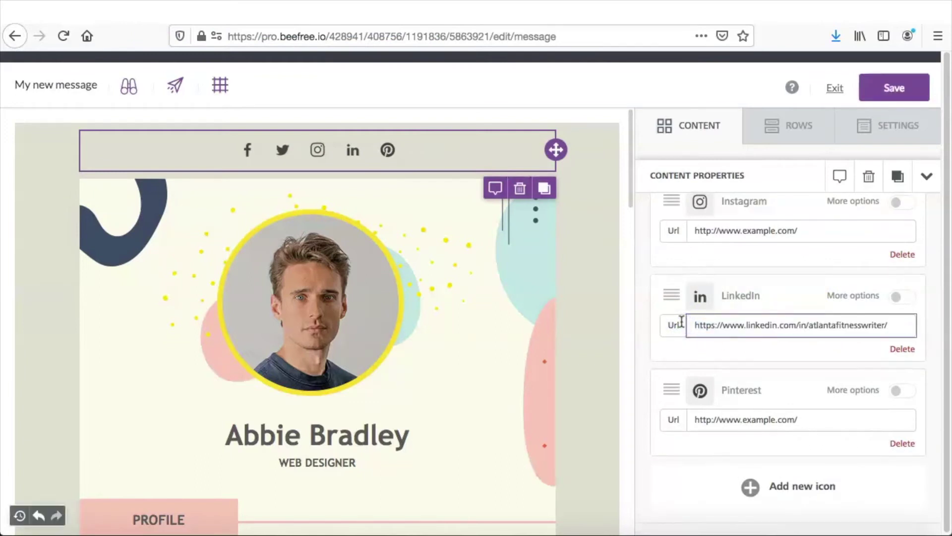
Replace the lorem ipsum Profile paragraph with the BEE job description copied from LinkedIn
{"action": "left_click", "coordinate": [353, 305]}
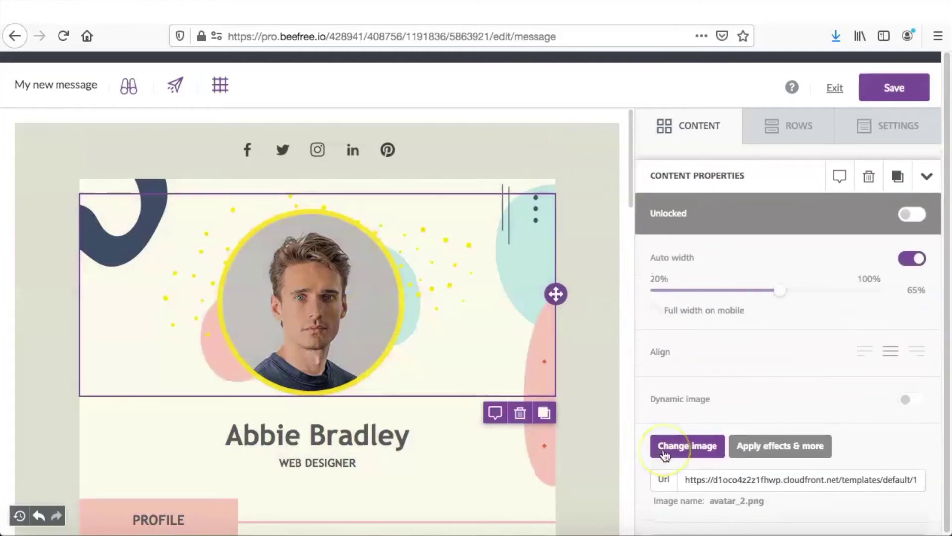
{"action": "scroll", "coordinate": [577, 277], "scroll_direction": "down", "scroll_amount": 5}
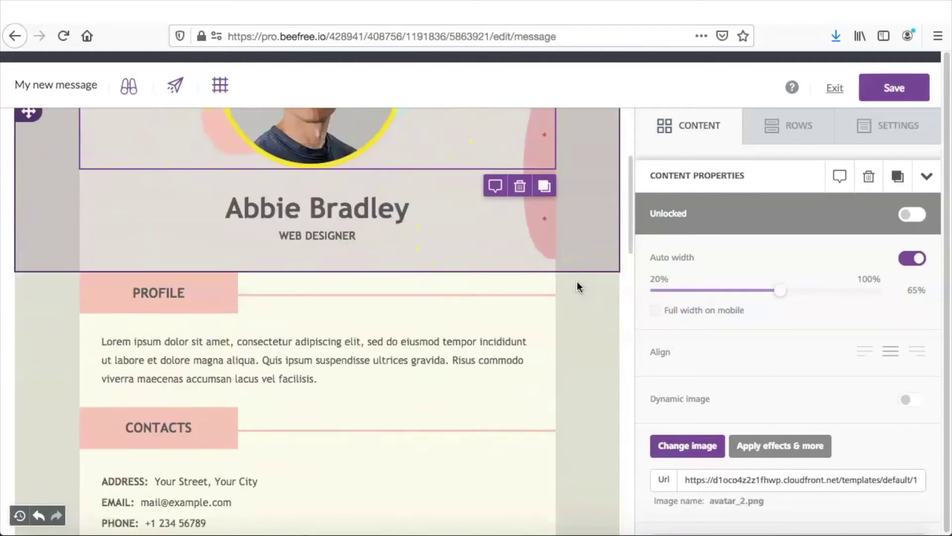
{"action": "scroll", "coordinate": [418, 248], "scroll_direction": "down", "scroll_amount": 1}
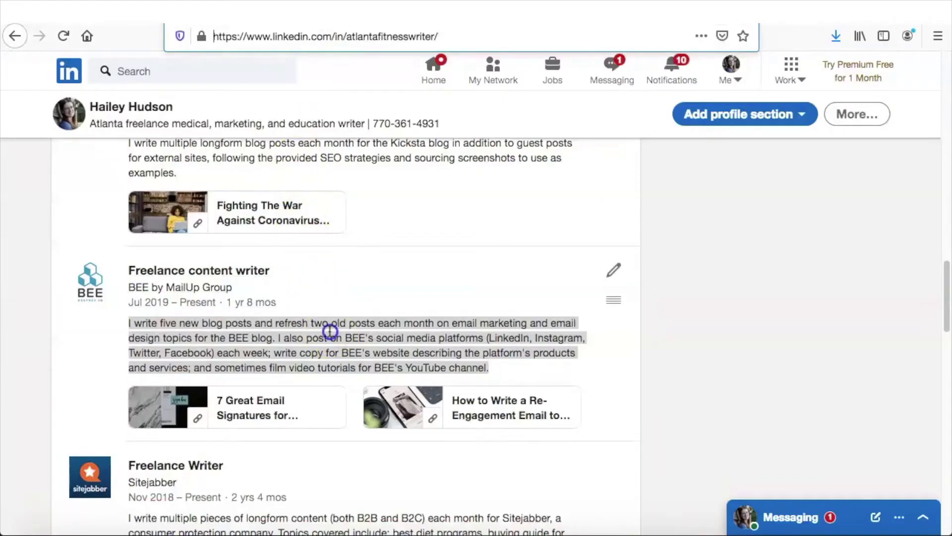
{"action": "left_click", "coordinate": [330, 329]}
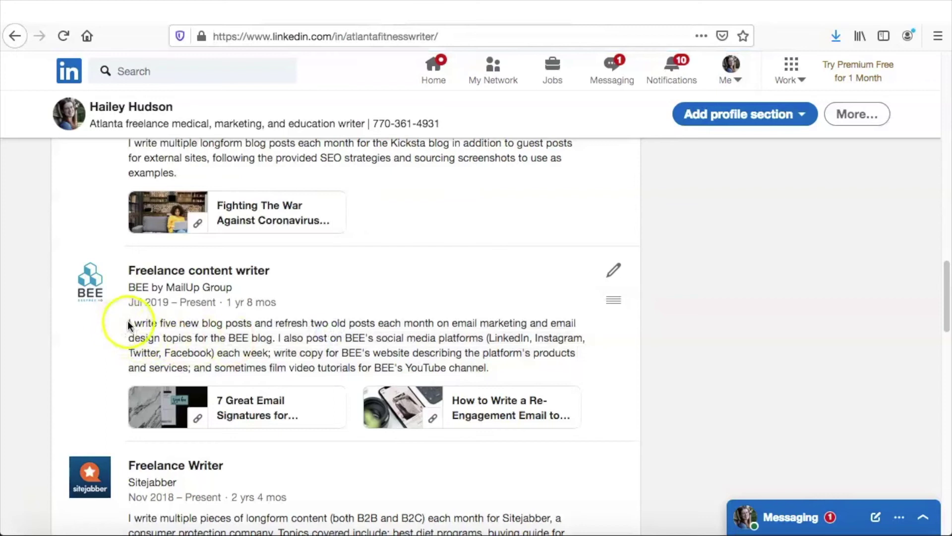
{"action": "left_click_drag", "start_coordinate": [129, 325], "coordinate": [497, 366]}
{"action": "key", "text": "ctrl+c"}
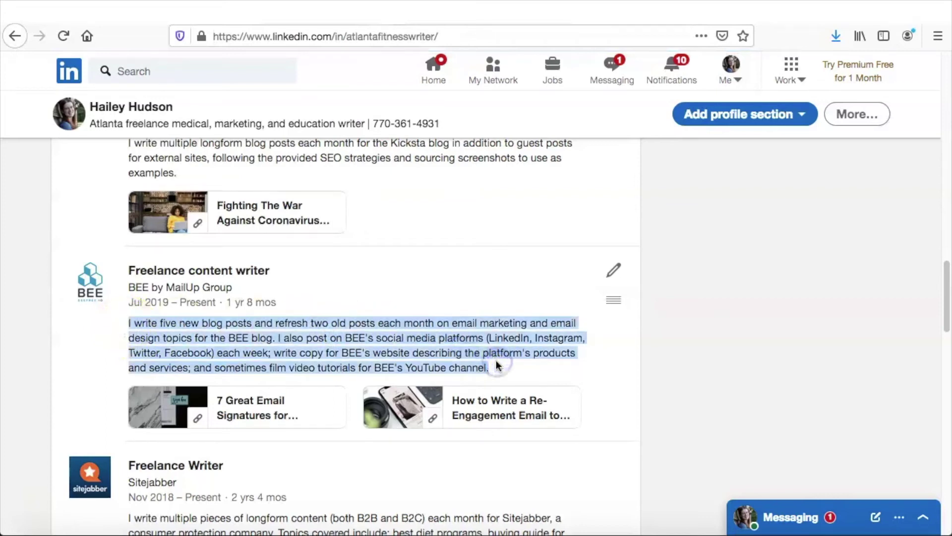
{"action": "left_click", "coordinate": [159, 29]}
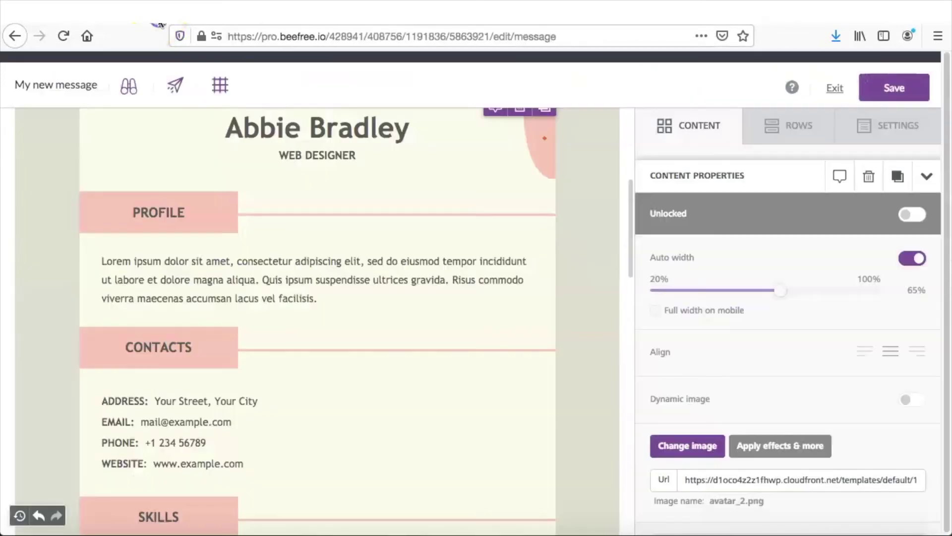
{"action": "left_click", "coordinate": [279, 279]}
{"action": "left_click_drag", "start_coordinate": [322, 298], "coordinate": [109, 266]}
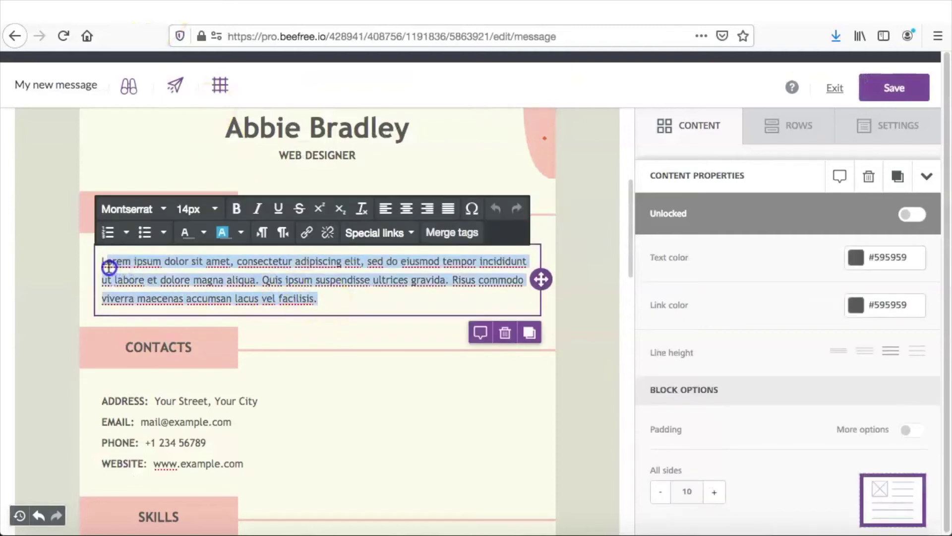
{"action": "key", "text": "ctrl+v"}
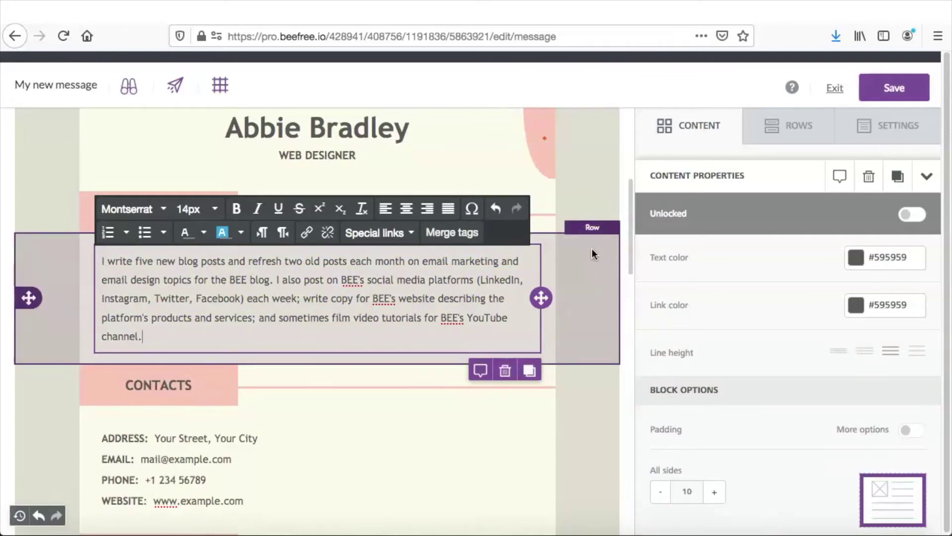
Select the placeholder street and city in the contact details address
{"action": "scroll", "coordinate": [591, 254], "scroll_direction": "down", "scroll_amount": 3}
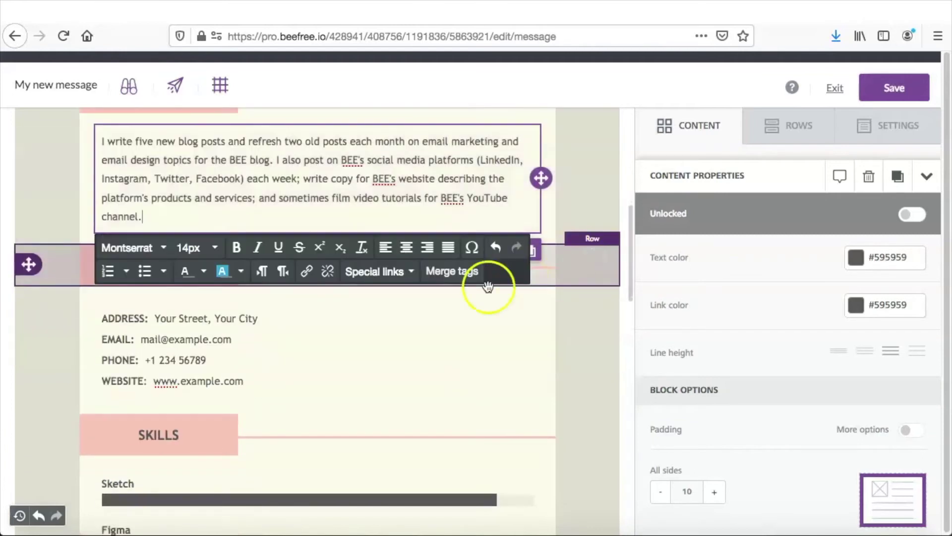
{"action": "left_click", "coordinate": [297, 327]}
{"action": "left_click", "coordinate": [157, 319]}
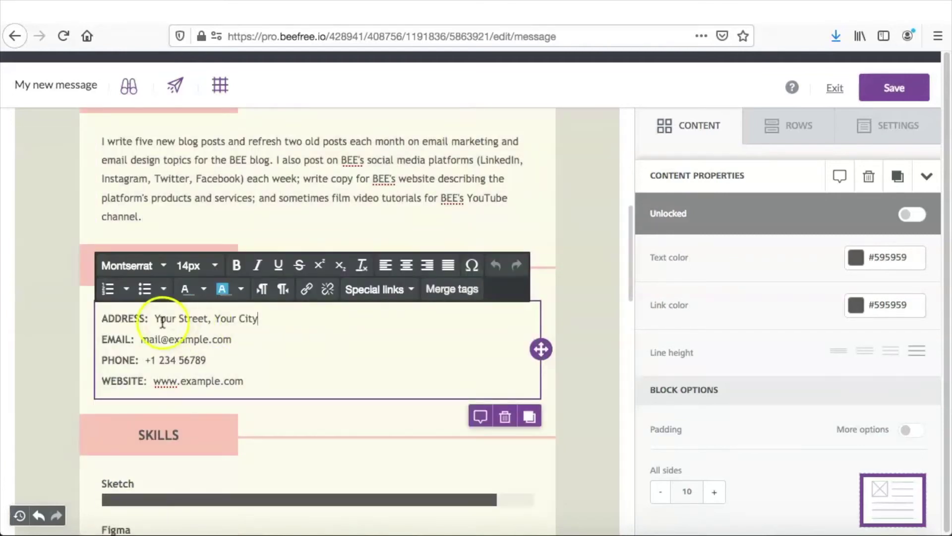
{"action": "left_click_drag", "start_coordinate": [154, 320], "coordinate": [256, 320]}
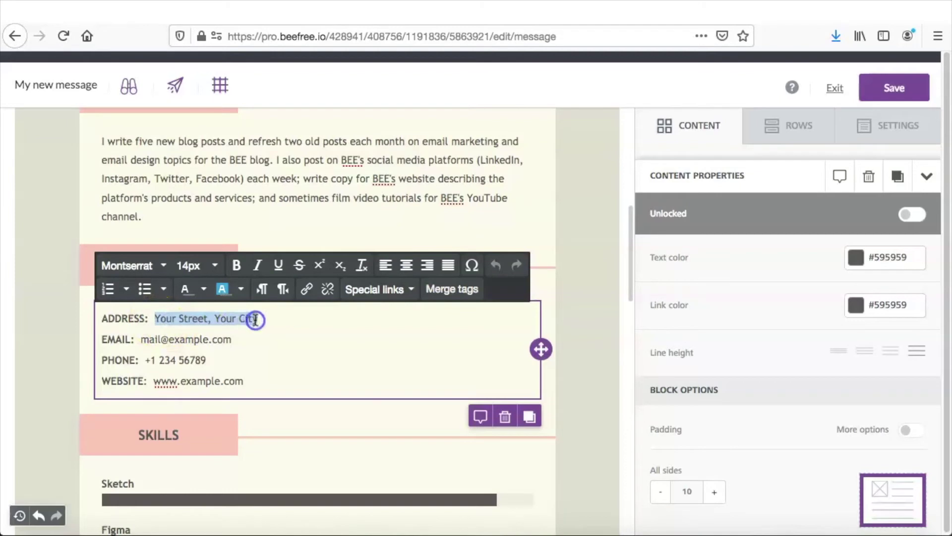
Enter '123 Main Street' as the resume address
{"action": "type", "text": "123 Ma"}
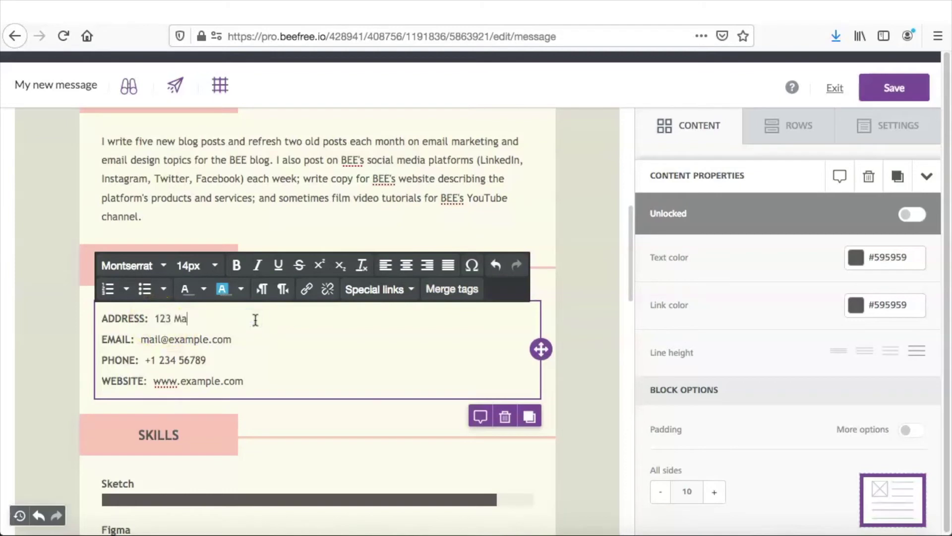
{"action": "type", "text": "in Street"}
{"action": "left_click", "coordinate": [272, 323]}
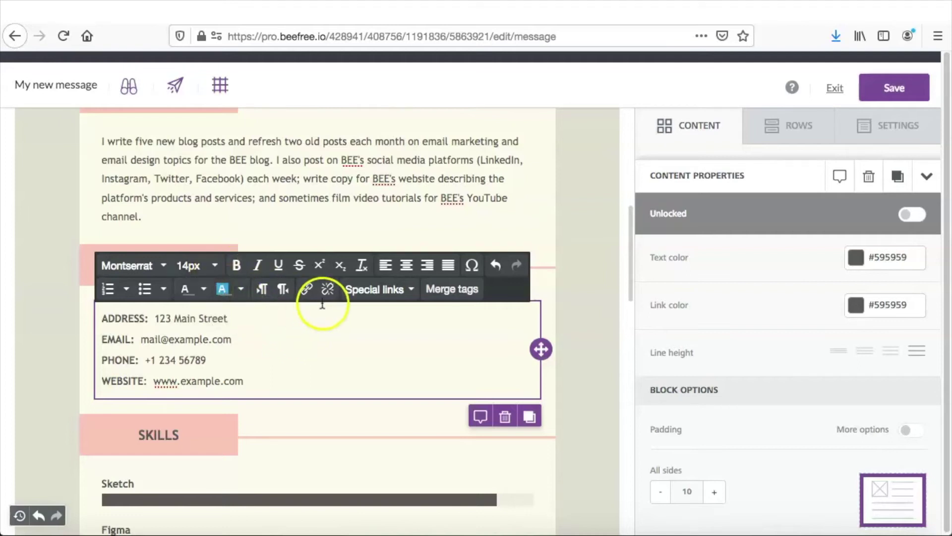
{"action": "scroll", "coordinate": [321, 305], "scroll_direction": "down", "scroll_amount": 2}
{"action": "scroll", "coordinate": [323, 303], "scroll_direction": "down", "scroll_amount": 2}
{"action": "scroll", "coordinate": [361, 287], "scroll_direction": "down", "scroll_amount": 2}
{"action": "scroll", "coordinate": [362, 285], "scroll_direction": "down", "scroll_amount": 4}
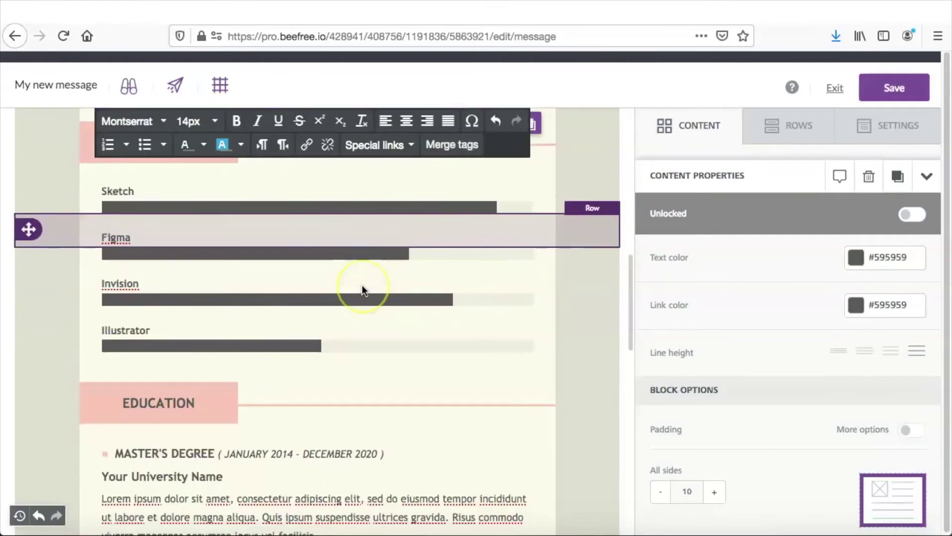
{"action": "scroll", "coordinate": [362, 285], "scroll_direction": "down", "scroll_amount": 5}
Delete the MASTER'S DEGREE heading from the resume
{"action": "left_click", "coordinate": [403, 281]}
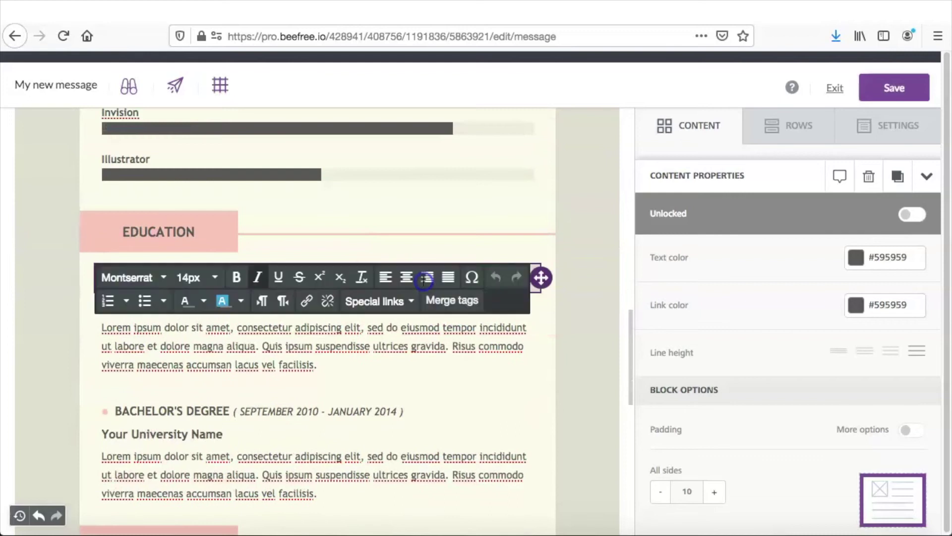
{"action": "left_click", "coordinate": [505, 310]}
{"action": "left_click", "coordinate": [505, 310]}
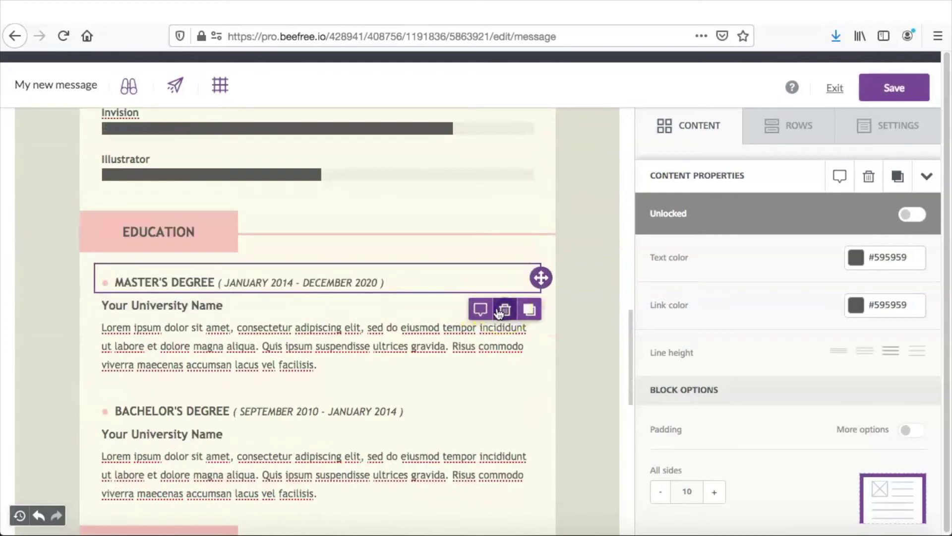
Retitle the EDUCATION section as 'INTERNSHIPS'
{"action": "left_click", "coordinate": [166, 234]}
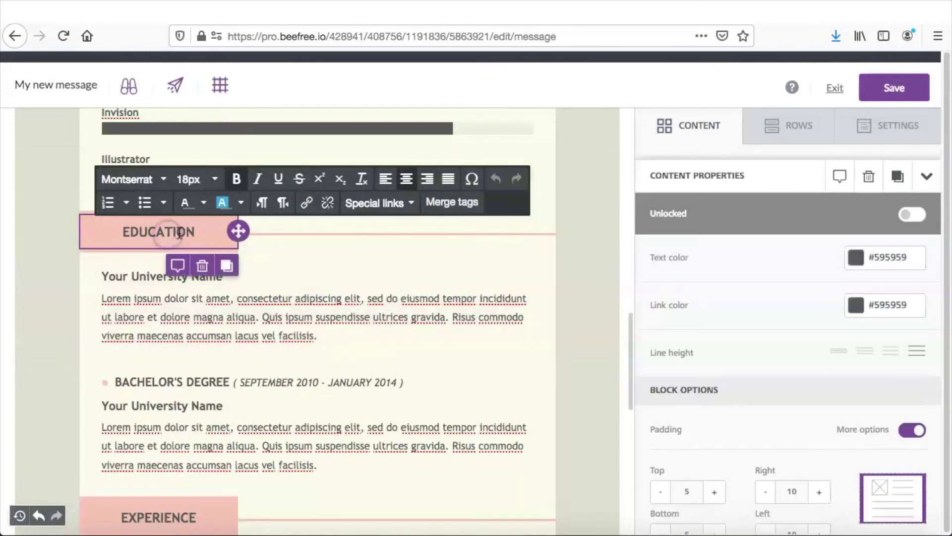
{"action": "left_click_drag", "start_coordinate": [194, 231], "coordinate": [123, 231]}
{"action": "type", "text": "I"}
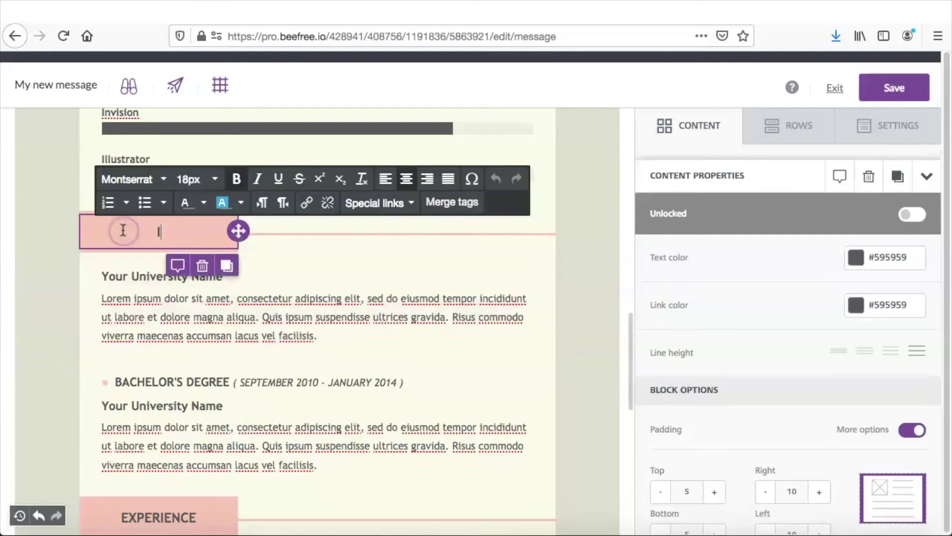
{"action": "type", "text": "NTERNSHIPS"}
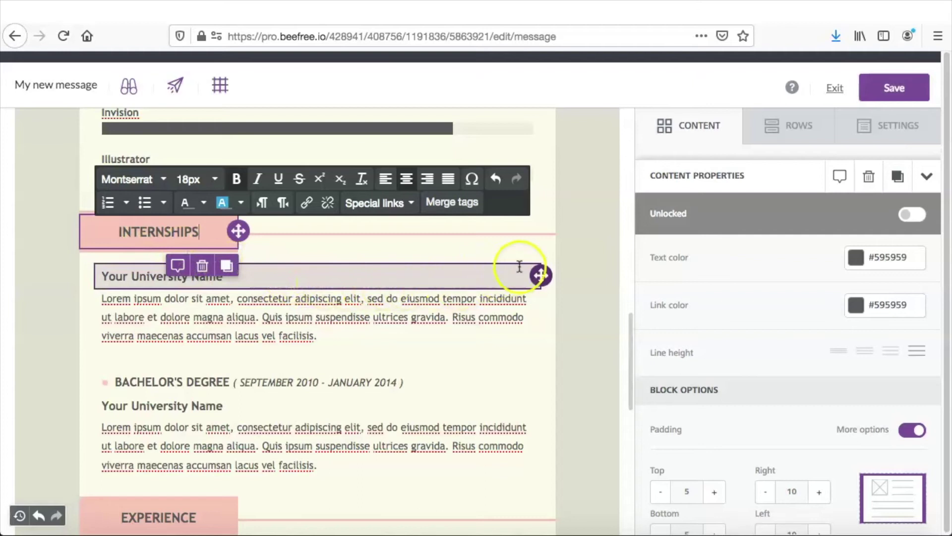
{"action": "scroll", "coordinate": [585, 247], "scroll_direction": "down", "scroll_amount": 1}
{"action": "scroll", "coordinate": [586, 248], "scroll_direction": "down", "scroll_amount": 2}
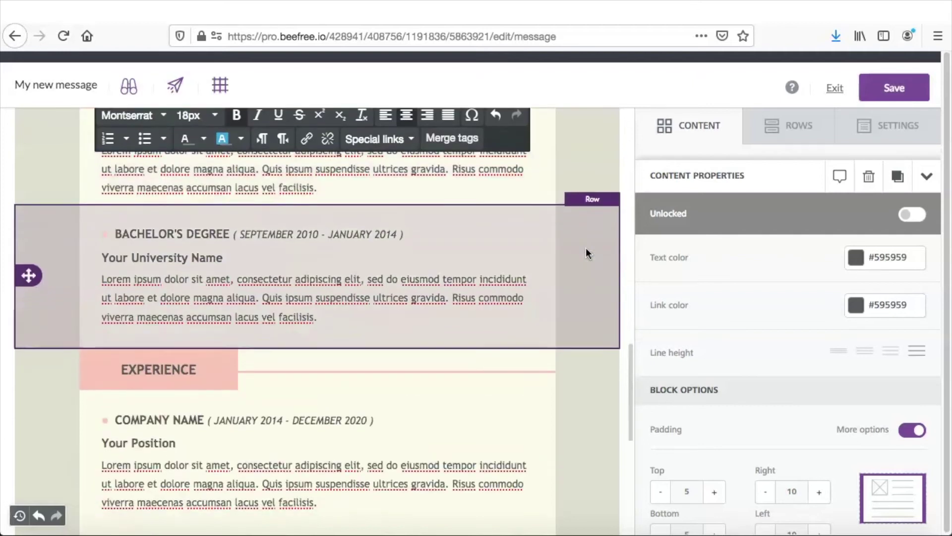
{"action": "scroll", "coordinate": [587, 253], "scroll_direction": "down", "scroll_amount": 2}
{"action": "scroll", "coordinate": [586, 253], "scroll_direction": "down", "scroll_amount": 1}
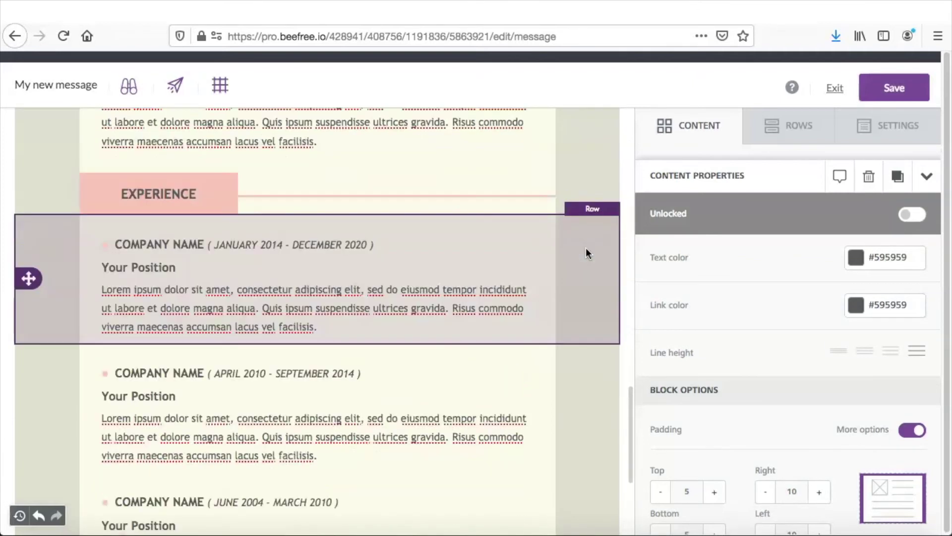
{"action": "scroll", "coordinate": [585, 253], "scroll_direction": "down", "scroll_amount": 2}
{"action": "scroll", "coordinate": [585, 253], "scroll_direction": "down", "scroll_amount": 1}
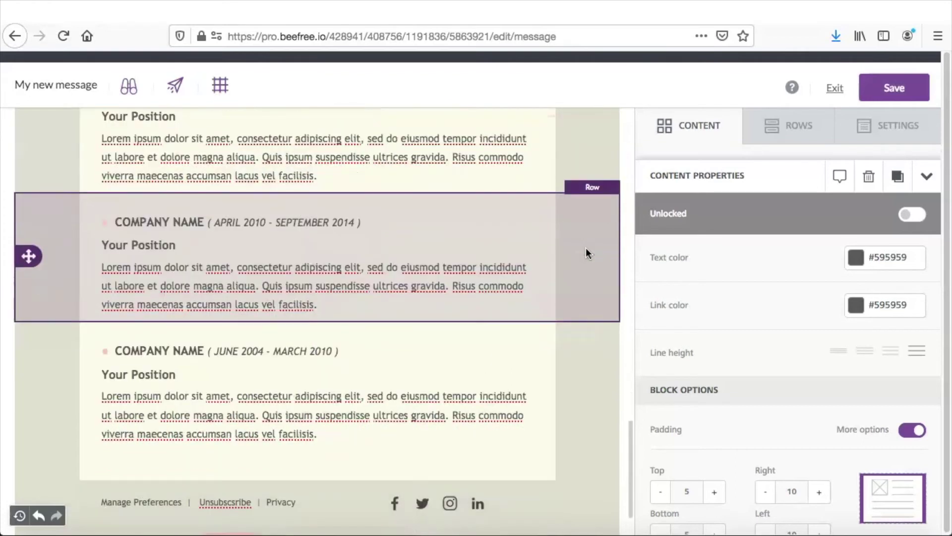
{"action": "scroll", "coordinate": [585, 253], "scroll_direction": "down", "scroll_amount": 1}
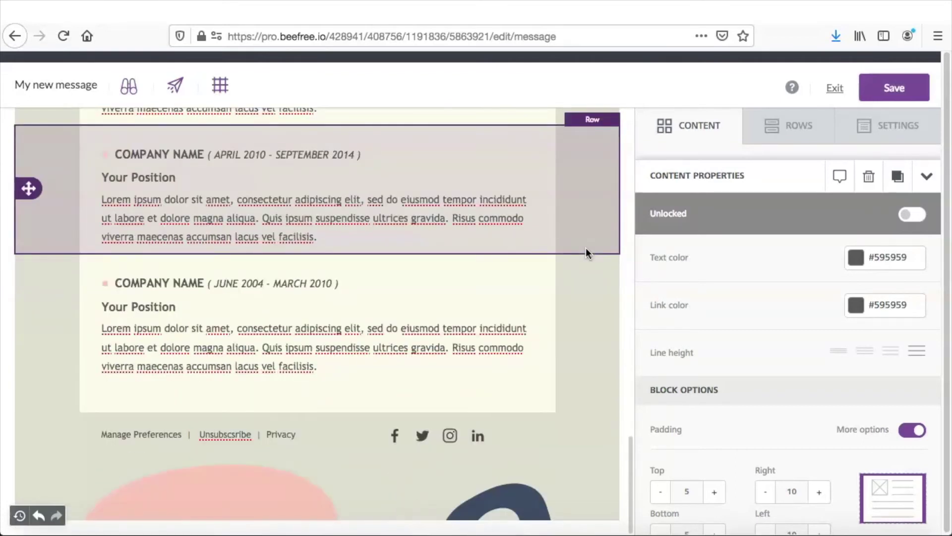
{"action": "scroll", "coordinate": [586, 250], "scroll_direction": "up", "scroll_amount": 3}
{"action": "scroll", "coordinate": [585, 250], "scroll_direction": "up", "scroll_amount": 3}
{"action": "scroll", "coordinate": [586, 251], "scroll_direction": "up", "scroll_amount": 3}
{"action": "scroll", "coordinate": [586, 250], "scroll_direction": "up", "scroll_amount": 5}
{"action": "scroll", "coordinate": [586, 253], "scroll_direction": "up", "scroll_amount": 2}
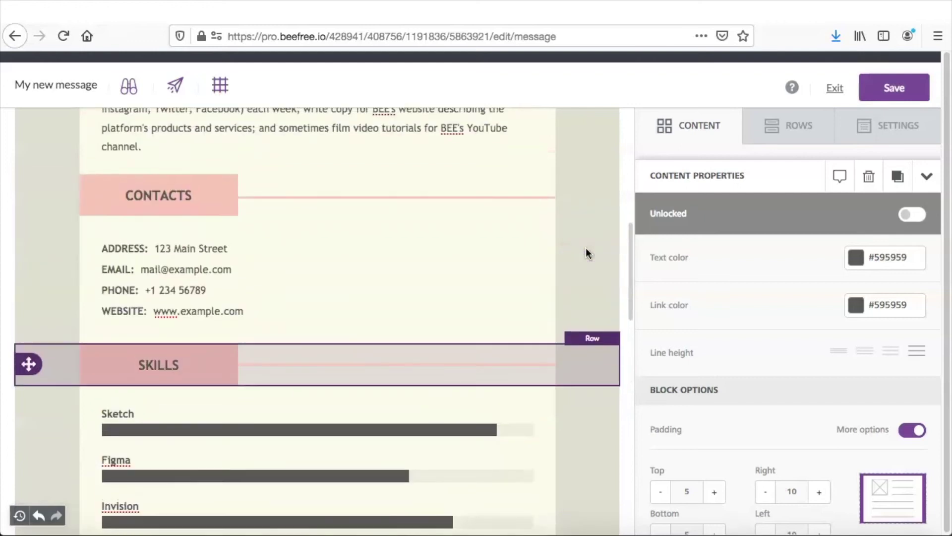
{"action": "scroll", "coordinate": [586, 252], "scroll_direction": "up", "scroll_amount": 2}
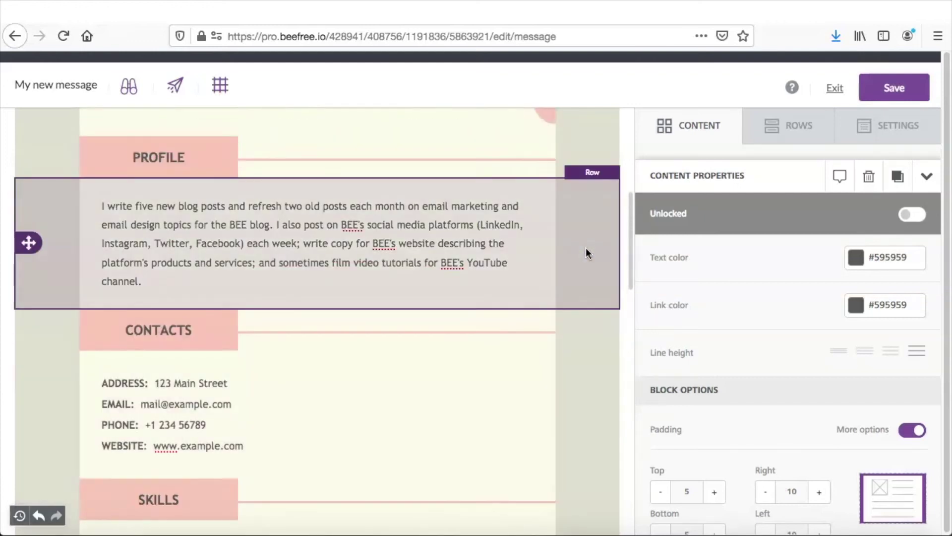
{"action": "scroll", "coordinate": [586, 252], "scroll_direction": "up", "scroll_amount": 3}
{"action": "scroll", "coordinate": [585, 253], "scroll_direction": "up", "scroll_amount": 2}
{"action": "scroll", "coordinate": [586, 253], "scroll_direction": "up", "scroll_amount": 1}
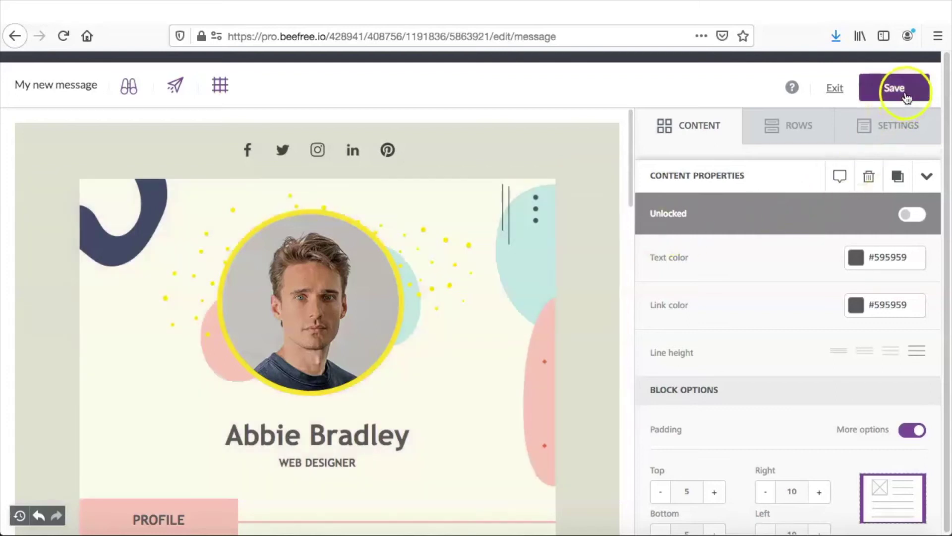
Save the resume message, exit the editor, and choose export to a sending system
{"action": "left_click", "coordinate": [906, 94]}
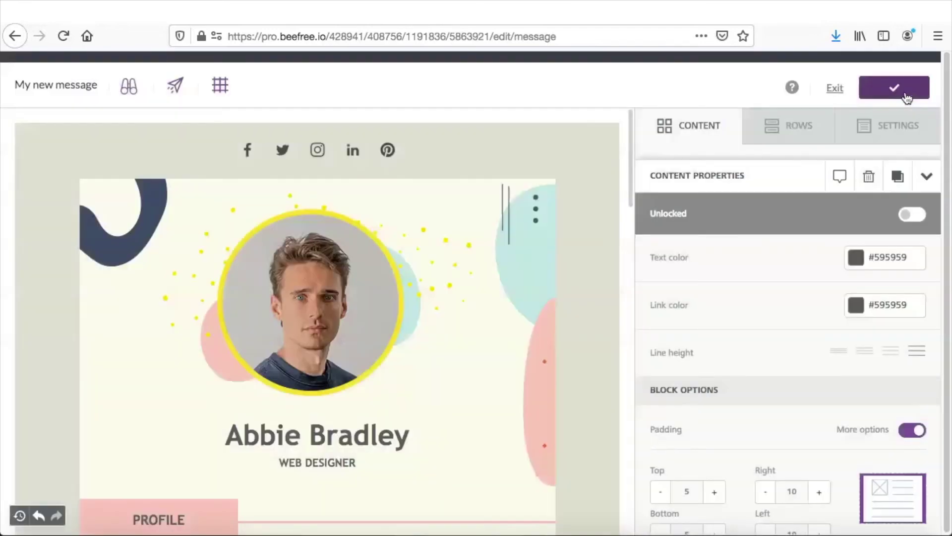
{"action": "left_click", "coordinate": [834, 90]}
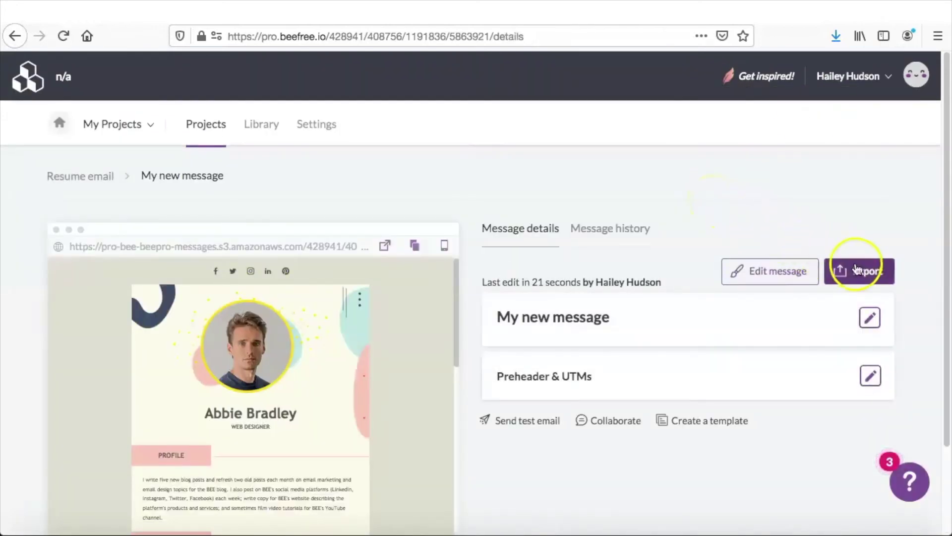
{"action": "left_click", "coordinate": [857, 270]}
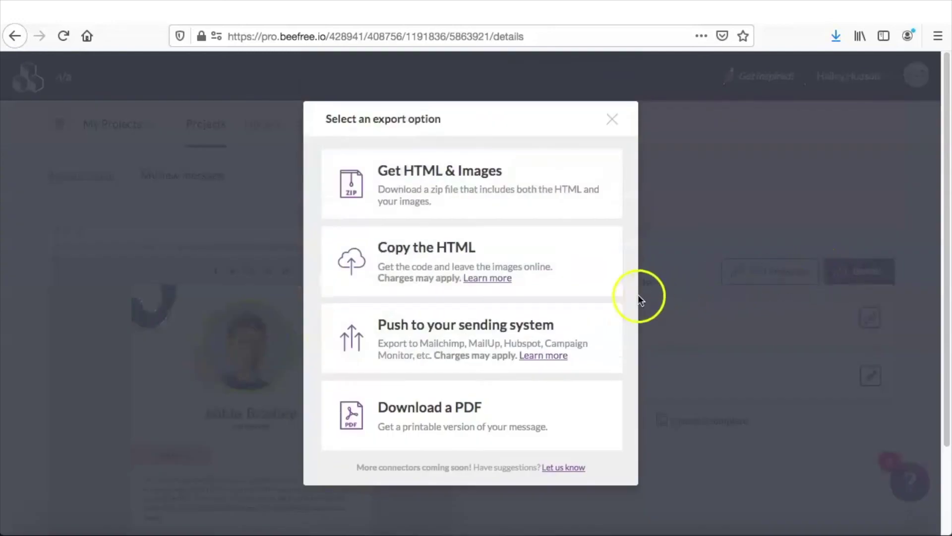
{"action": "left_click", "coordinate": [519, 325]}
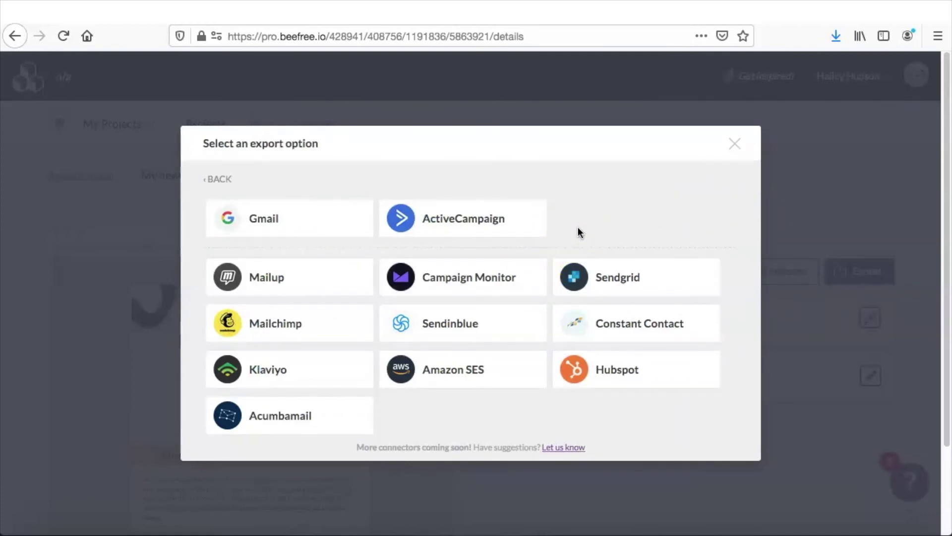
Export the resume message to Gmail as a new draft
{"action": "left_click", "coordinate": [316, 231]}
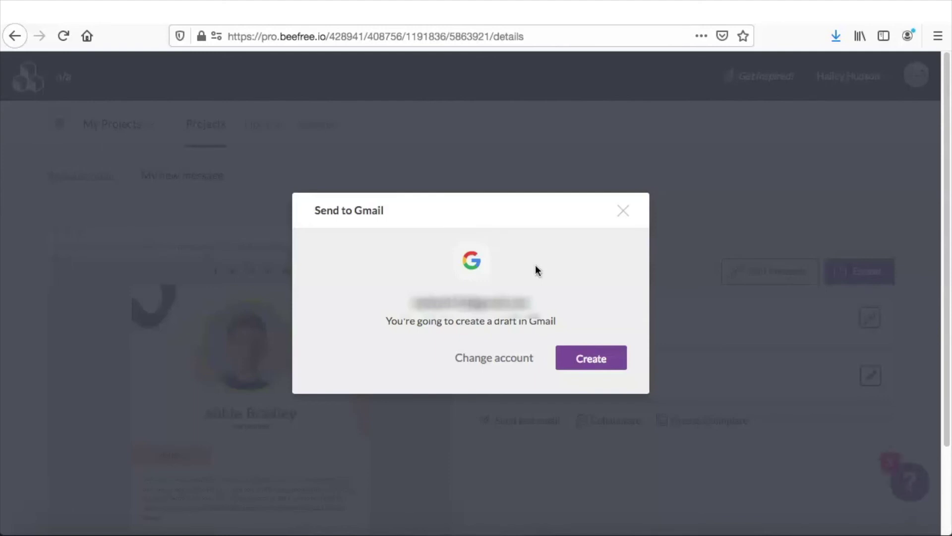
{"action": "left_click", "coordinate": [591, 357]}
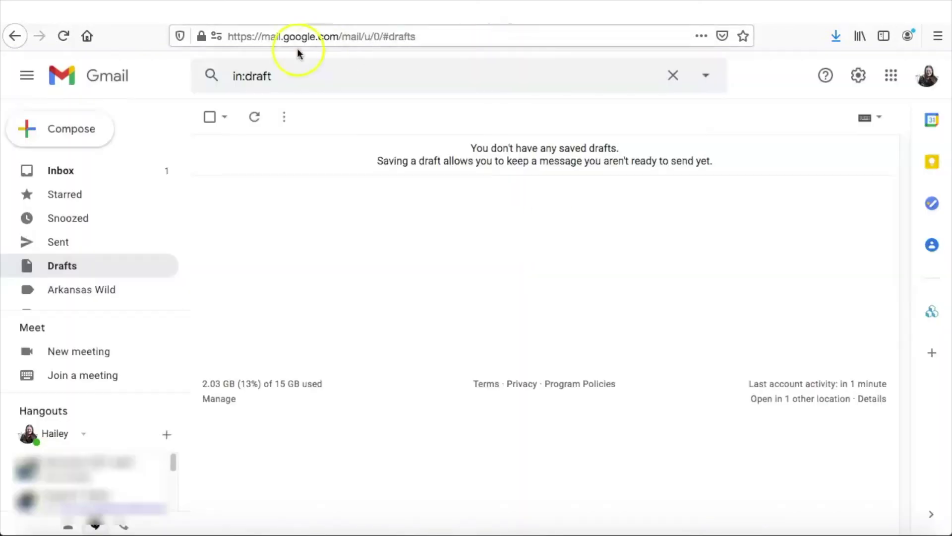
{"action": "left_click", "coordinate": [63, 35]}
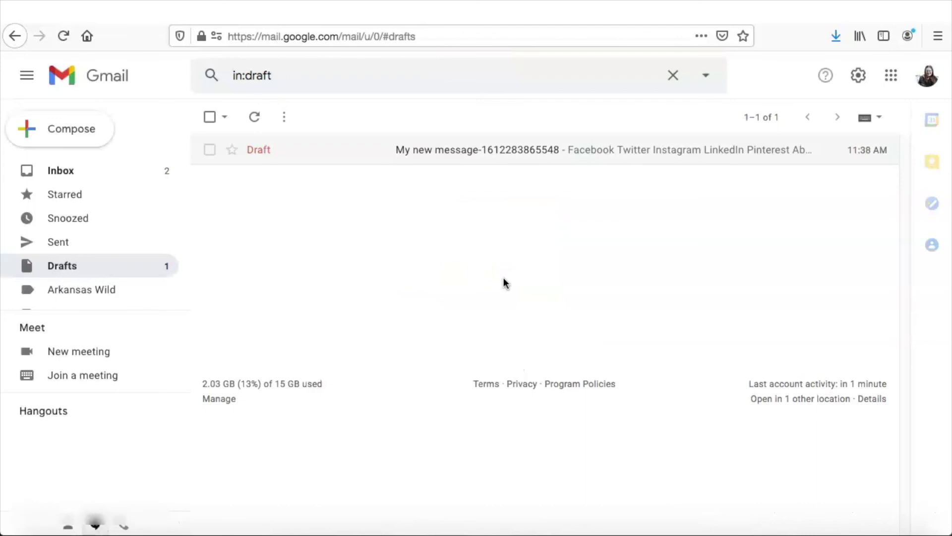
{"action": "left_click", "coordinate": [449, 150]}
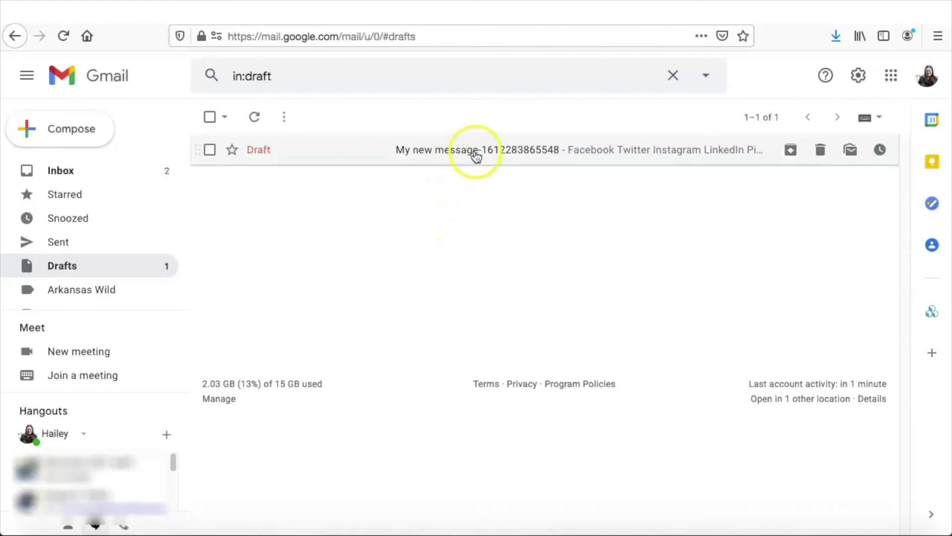
Open the resume draft in a Gmail compose window and scroll through the full email
{"action": "left_click", "coordinate": [476, 154]}
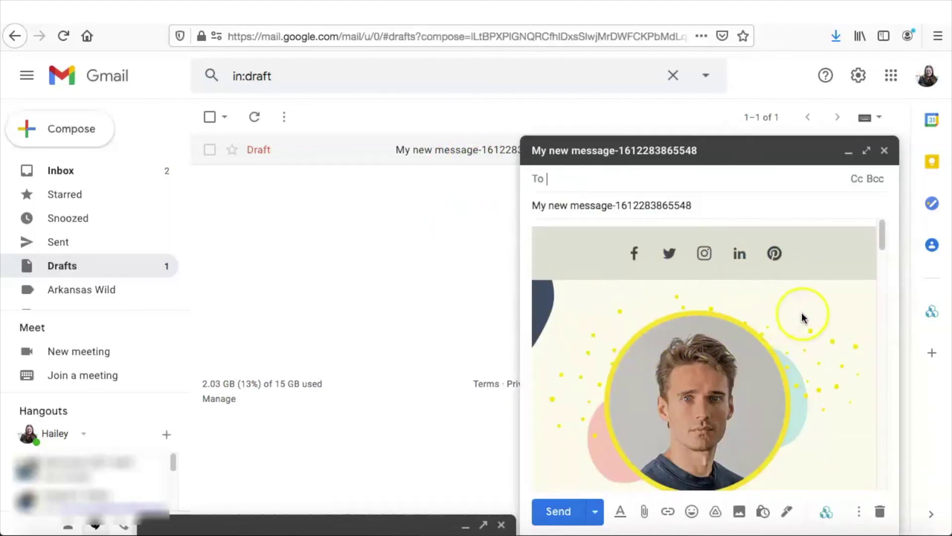
{"action": "scroll", "coordinate": [818, 307], "scroll_direction": "down", "scroll_amount": 2}
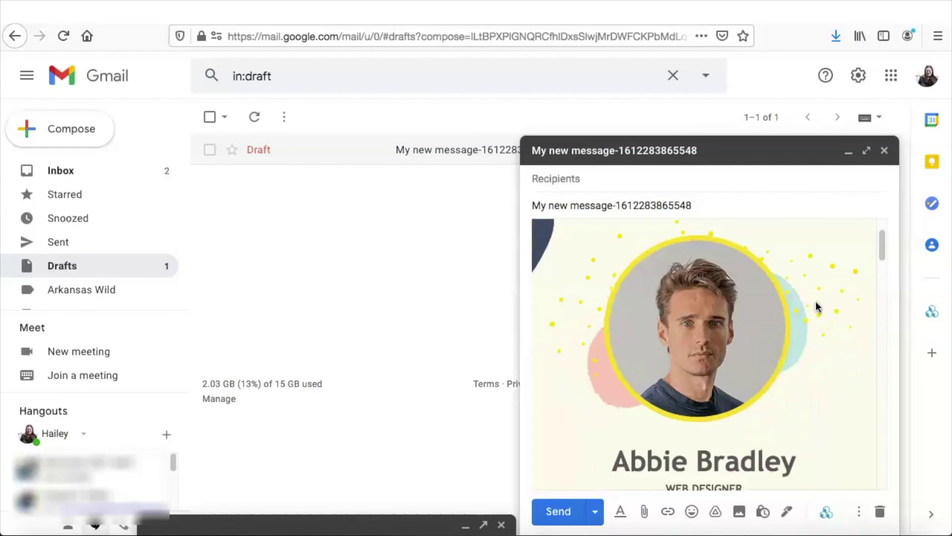
{"action": "scroll", "coordinate": [818, 307], "scroll_direction": "down", "scroll_amount": 2}
{"action": "scroll", "coordinate": [817, 307], "scroll_direction": "down", "scroll_amount": 2}
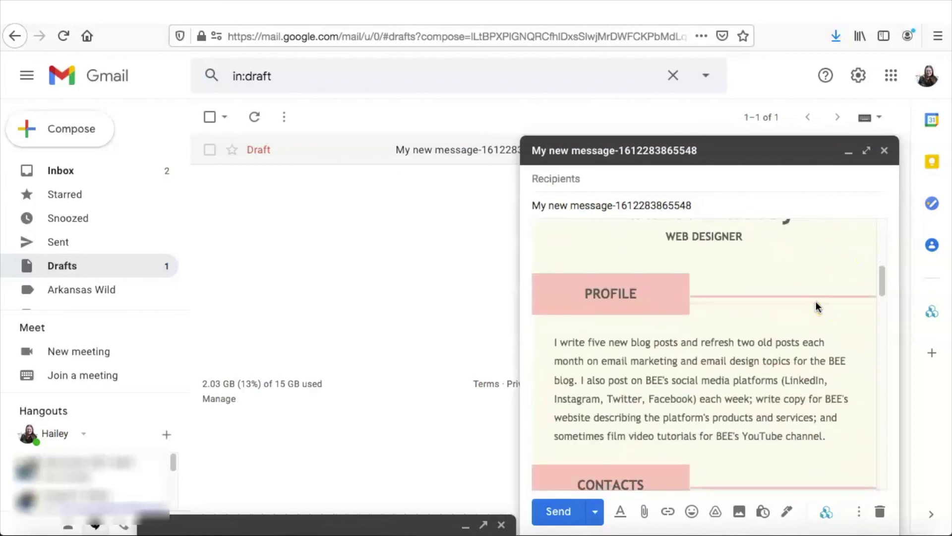
{"action": "scroll", "coordinate": [818, 307], "scroll_direction": "down", "scroll_amount": 2}
{"action": "scroll", "coordinate": [818, 307], "scroll_direction": "down", "scroll_amount": 1}
{"action": "scroll", "coordinate": [817, 307], "scroll_direction": "down", "scroll_amount": 2}
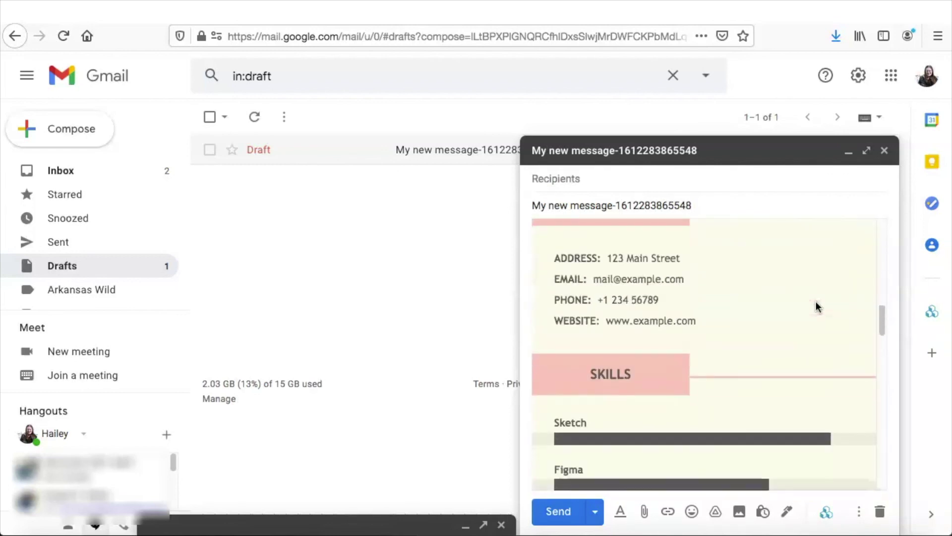
{"action": "scroll", "coordinate": [818, 307], "scroll_direction": "down", "scroll_amount": 2}
{"action": "scroll", "coordinate": [818, 307], "scroll_direction": "down", "scroll_amount": 3}
{"action": "scroll", "coordinate": [818, 307], "scroll_direction": "down", "scroll_amount": 3}
{"action": "scroll", "coordinate": [818, 307], "scroll_direction": "up", "scroll_amount": 2}
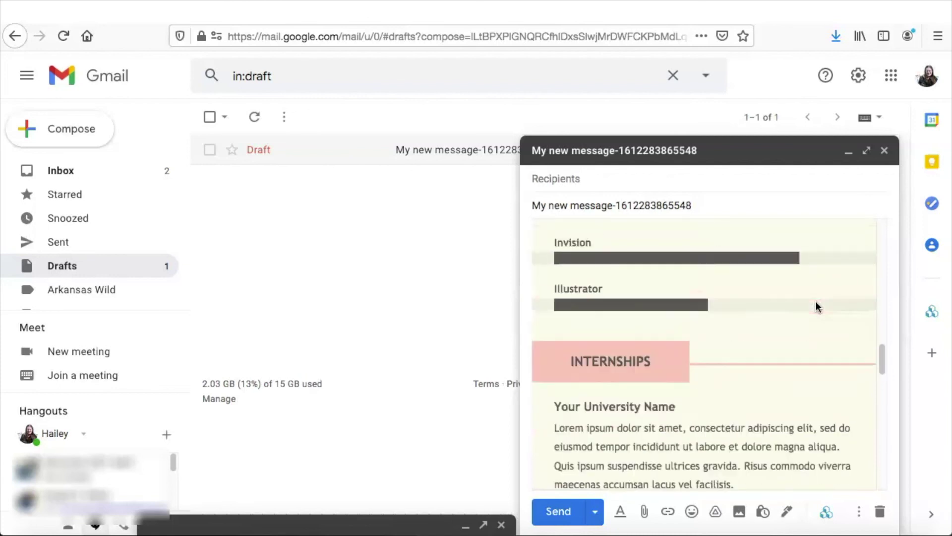
{"action": "scroll", "coordinate": [818, 307], "scroll_direction": "up", "scroll_amount": 1}
{"action": "scroll", "coordinate": [818, 307], "scroll_direction": "up", "scroll_amount": 2}
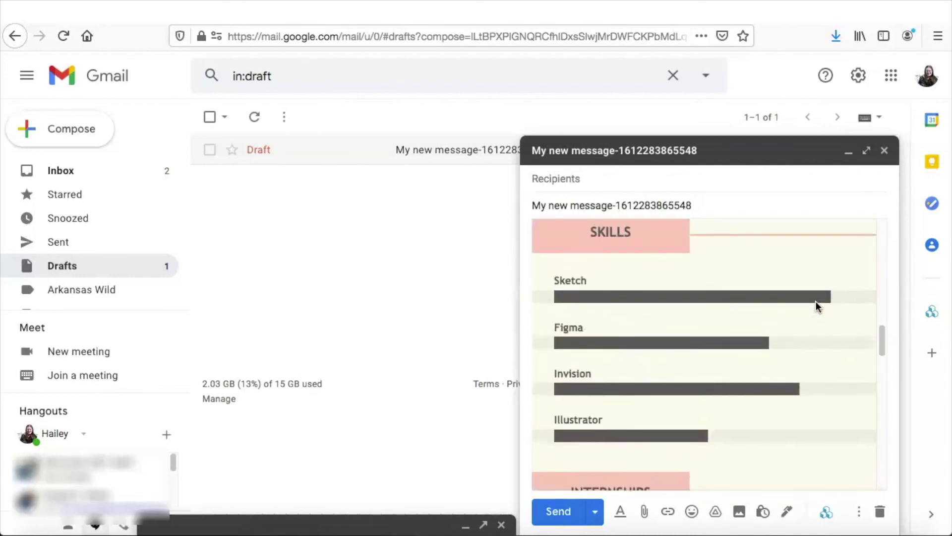
{"action": "scroll", "coordinate": [817, 307], "scroll_direction": "up", "scroll_amount": 1}
{"action": "scroll", "coordinate": [818, 307], "scroll_direction": "up", "scroll_amount": 1}
{"action": "scroll", "coordinate": [818, 307], "scroll_direction": "up", "scroll_amount": 2}
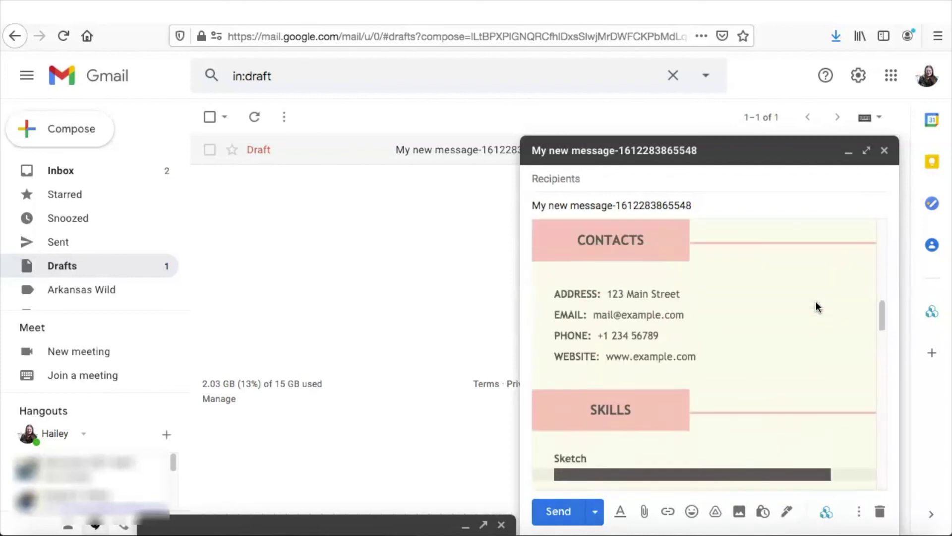
{"action": "scroll", "coordinate": [818, 307], "scroll_direction": "up", "scroll_amount": 2}
{"action": "scroll", "coordinate": [817, 307], "scroll_direction": "up", "scroll_amount": 3}
{"action": "scroll", "coordinate": [818, 307], "scroll_direction": "up", "scroll_amount": 4}
{"action": "scroll", "coordinate": [818, 307], "scroll_direction": "up", "scroll_amount": 3}
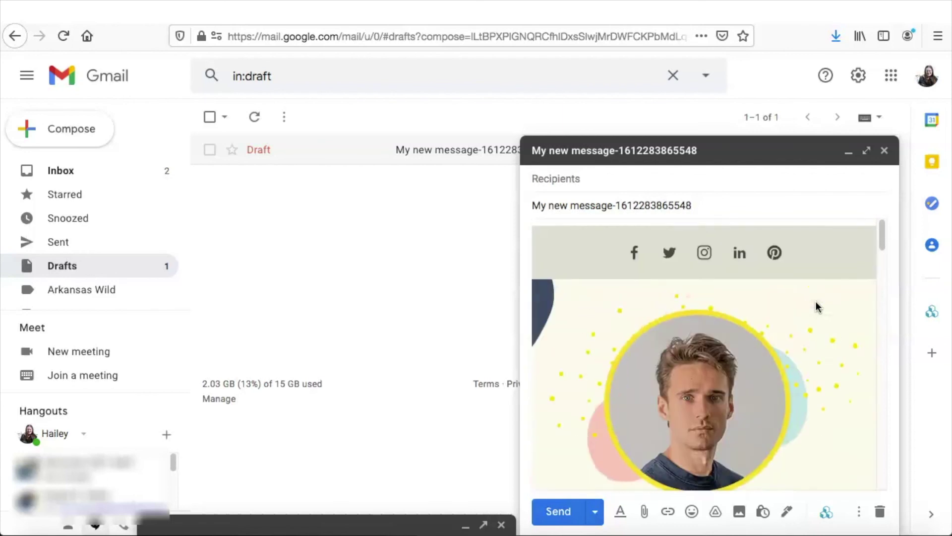